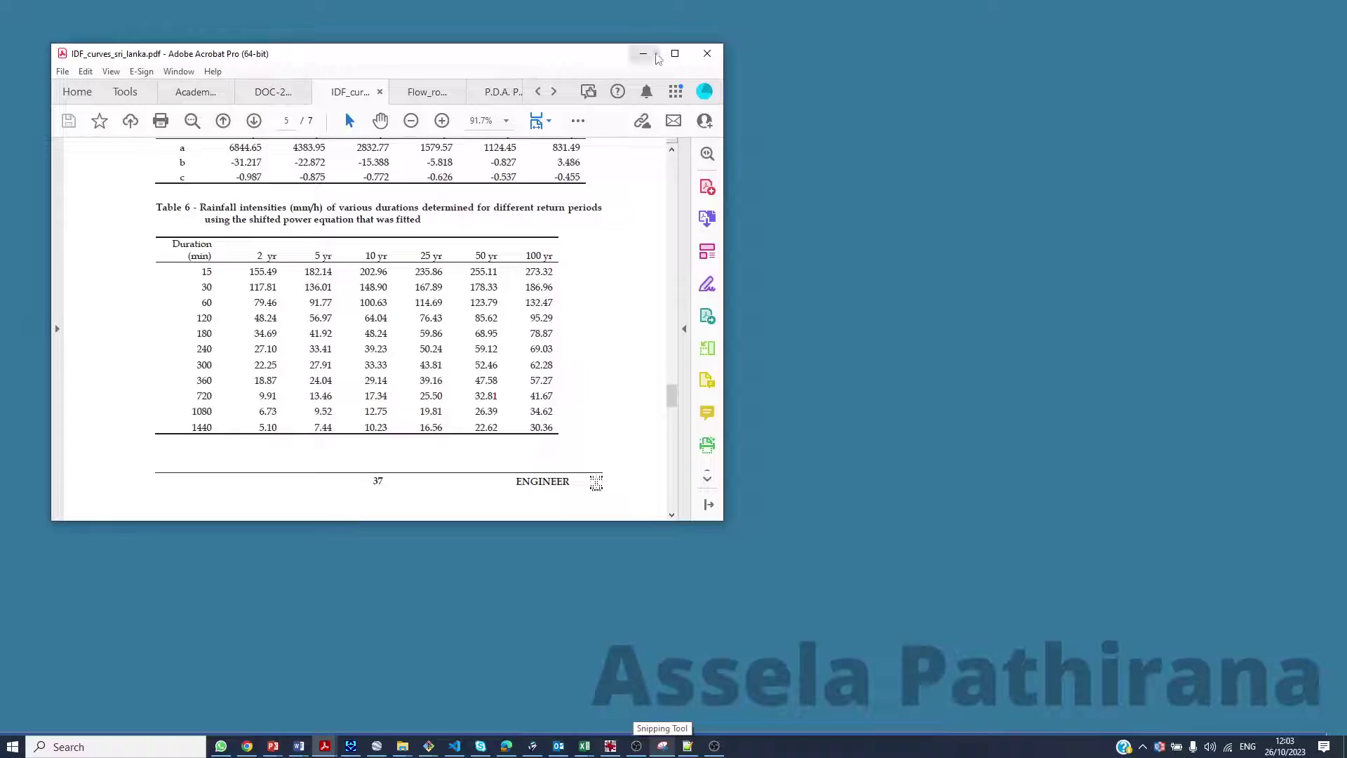
- Review Table 5's power-equation constants and Table 6's intensities in IDF_curves_sri_lanka.pdf, then minimize it
{"action": "left_click", "coordinate": [674, 54]}
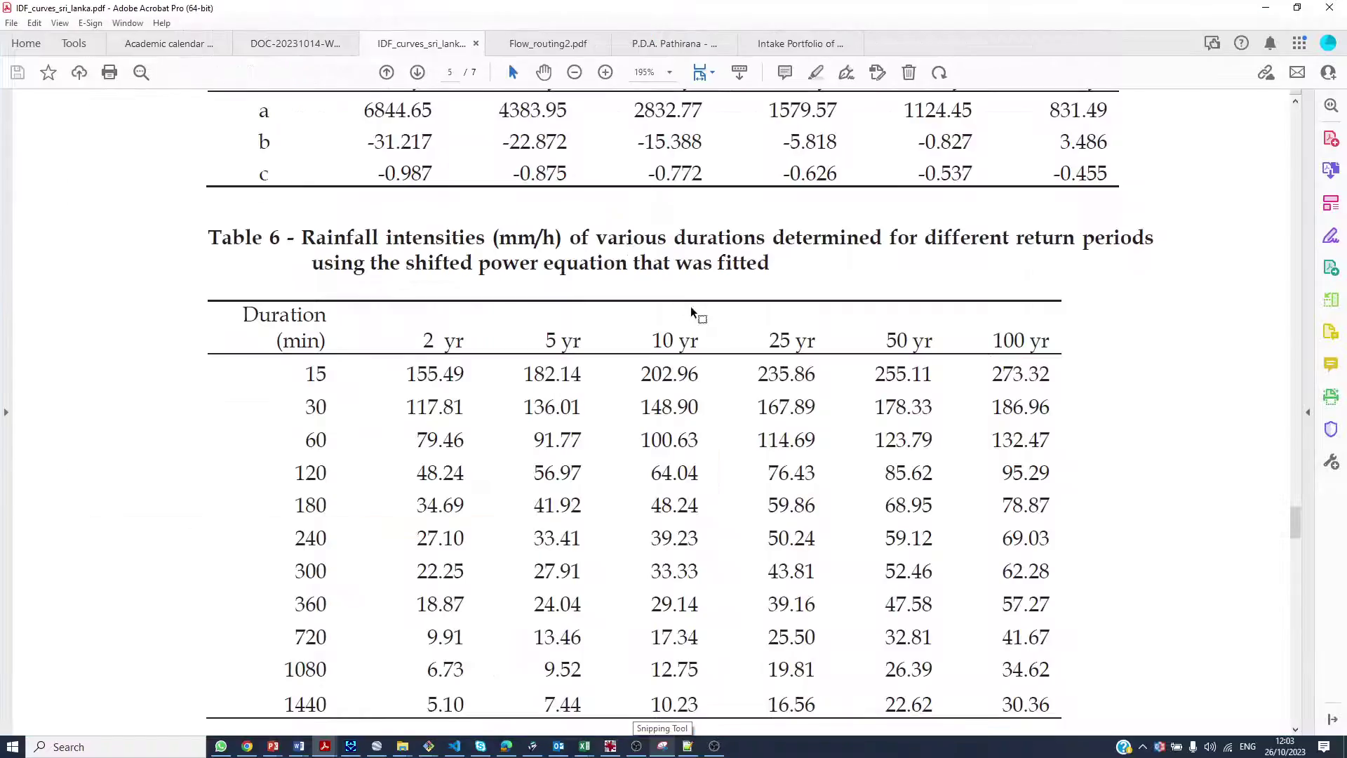
{"action": "left_click_drag", "start_coordinate": [1294, 537], "coordinate": [1287, 127]}
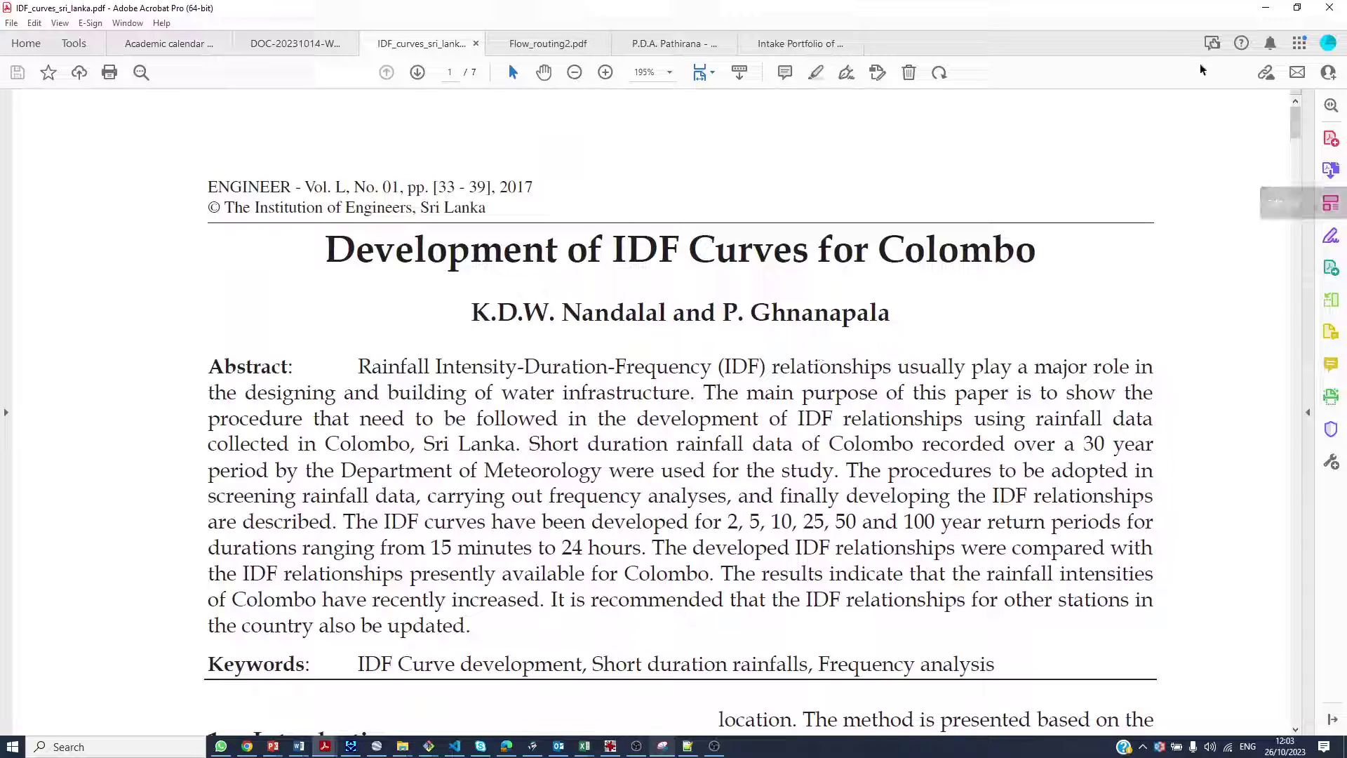
{"action": "left_click_drag", "start_coordinate": [1291, 134], "coordinate": [1273, 513]}
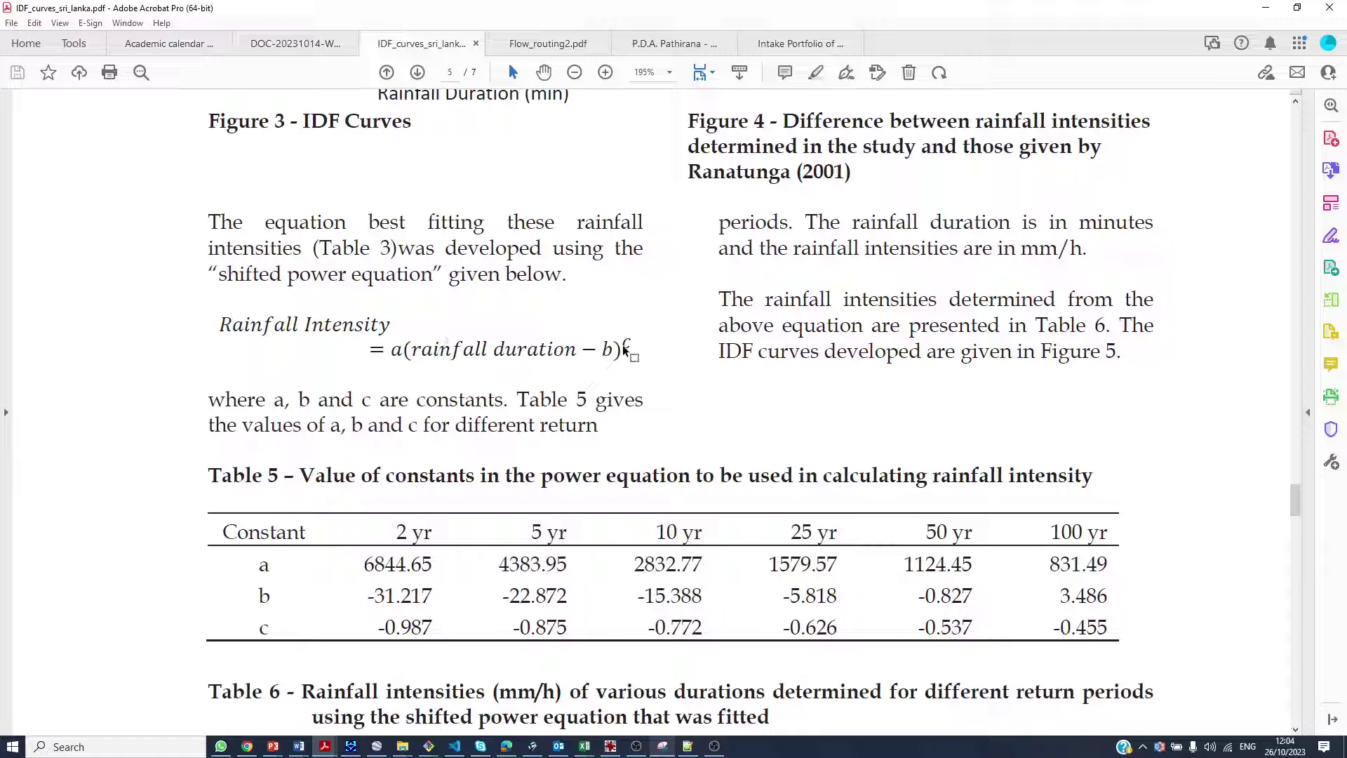
{"action": "scroll", "coordinate": [624, 348], "scroll_direction": "down", "scroll_amount": 3}
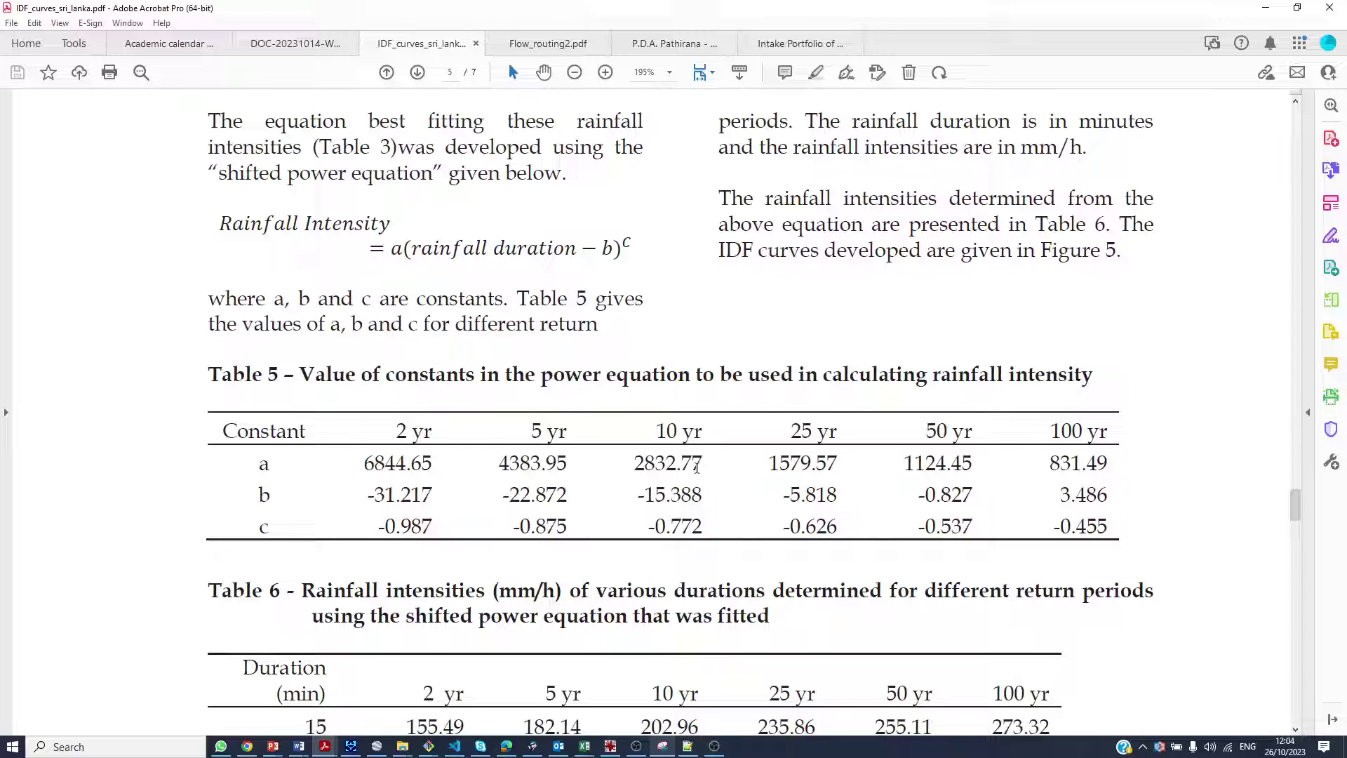
{"action": "left_click", "coordinate": [1267, 8]}
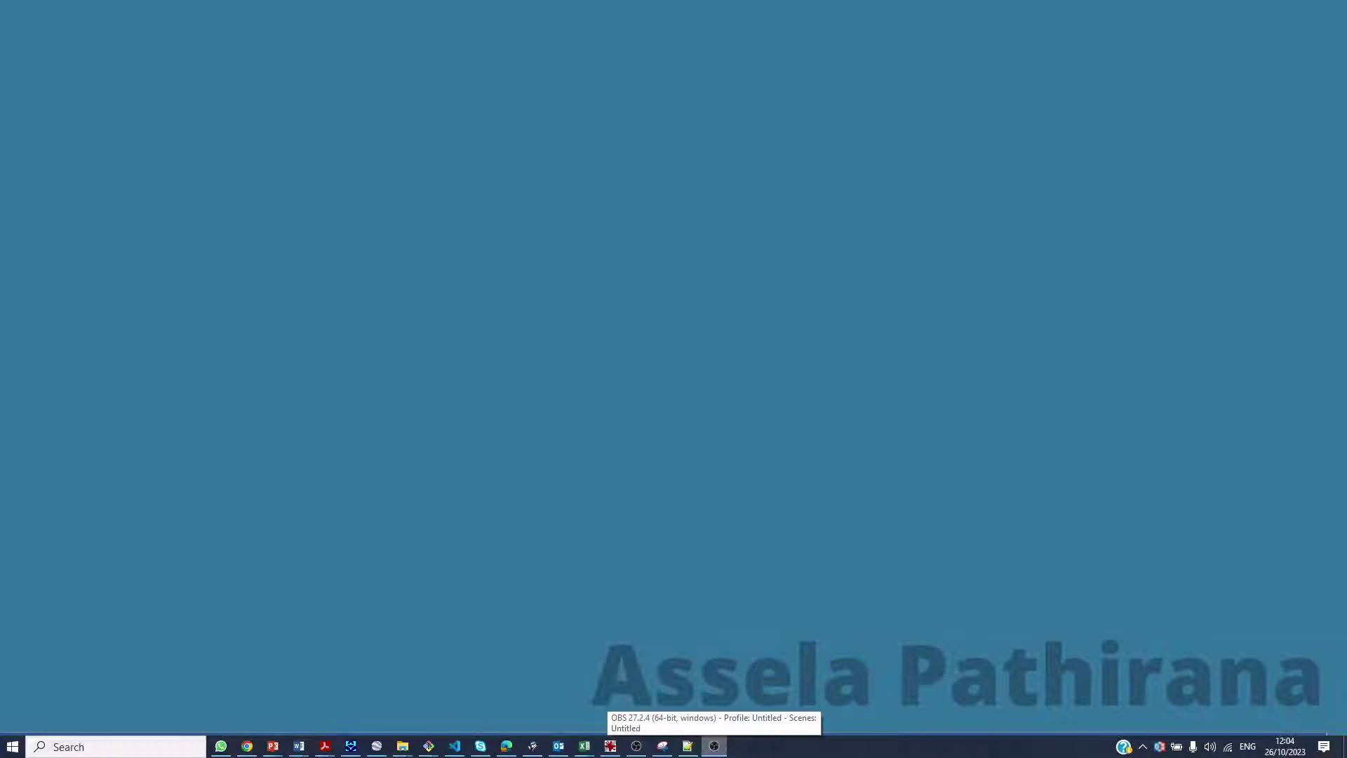
- Check the 2-, 10- and 25-year return period headings in IDF_calculation.xlsx
{"action": "key", "text": "alt+Tab"}
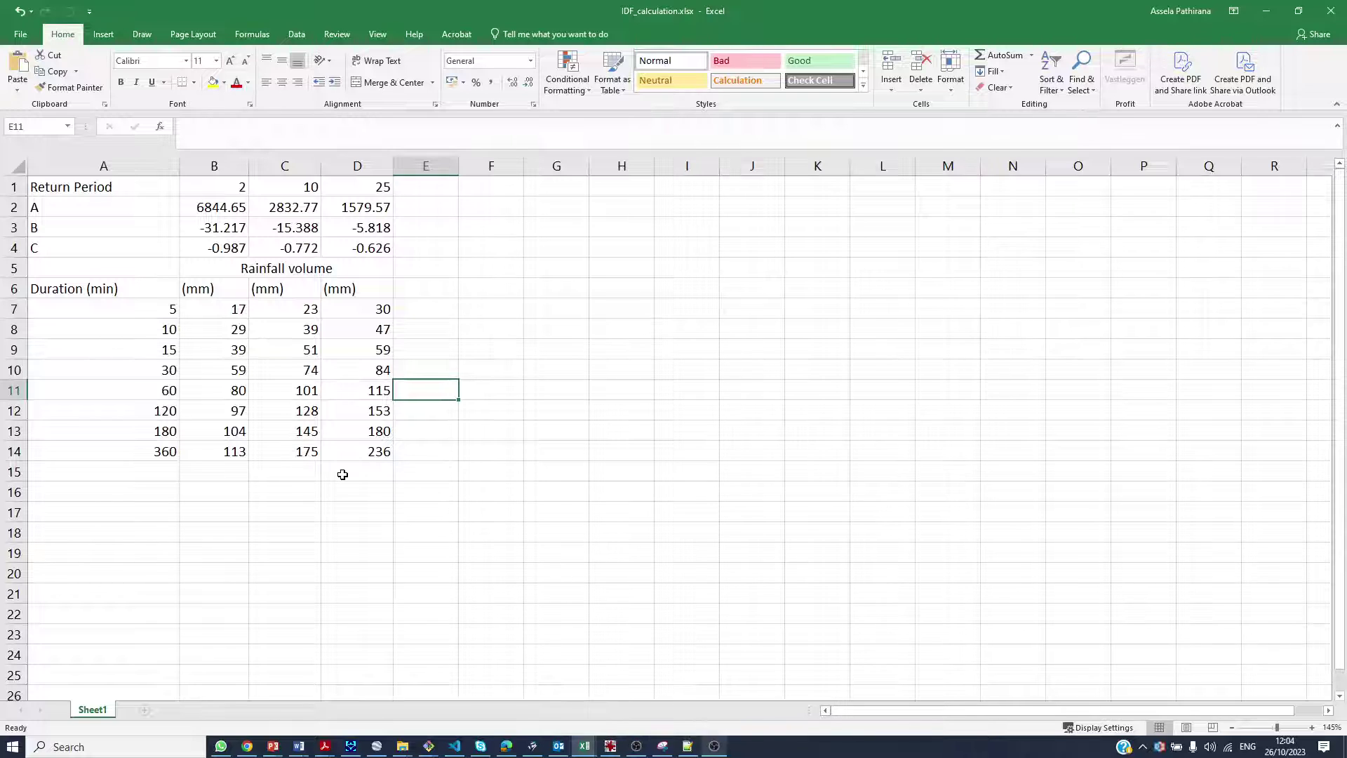
{"action": "left_click", "coordinate": [217, 504]}
{"action": "left_click", "coordinate": [220, 189]}
{"action": "left_click", "coordinate": [306, 190]}
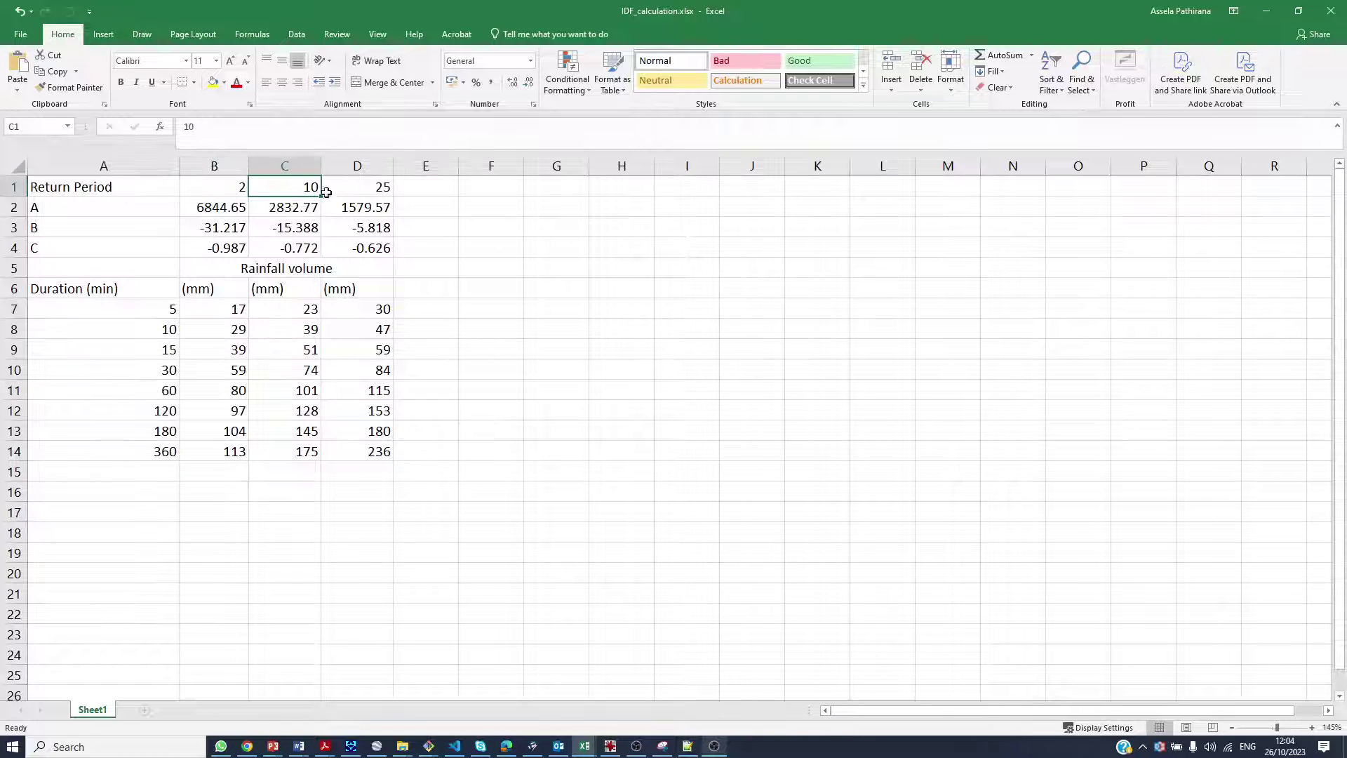
{"action": "left_click", "coordinate": [361, 190]}
{"action": "left_click", "coordinate": [449, 189]}
{"action": "left_click", "coordinate": [229, 185]}
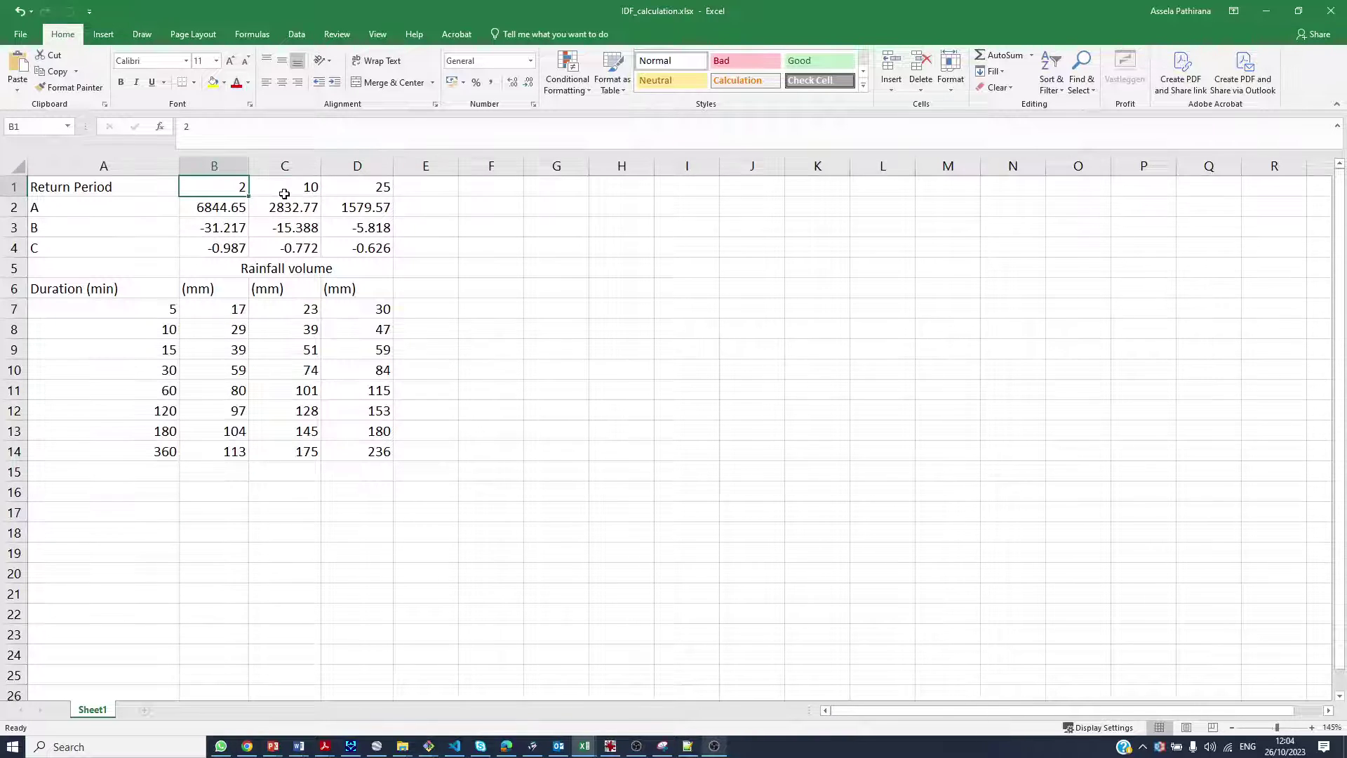
{"action": "left_click", "coordinate": [284, 191]}
{"action": "left_click", "coordinate": [374, 187]}
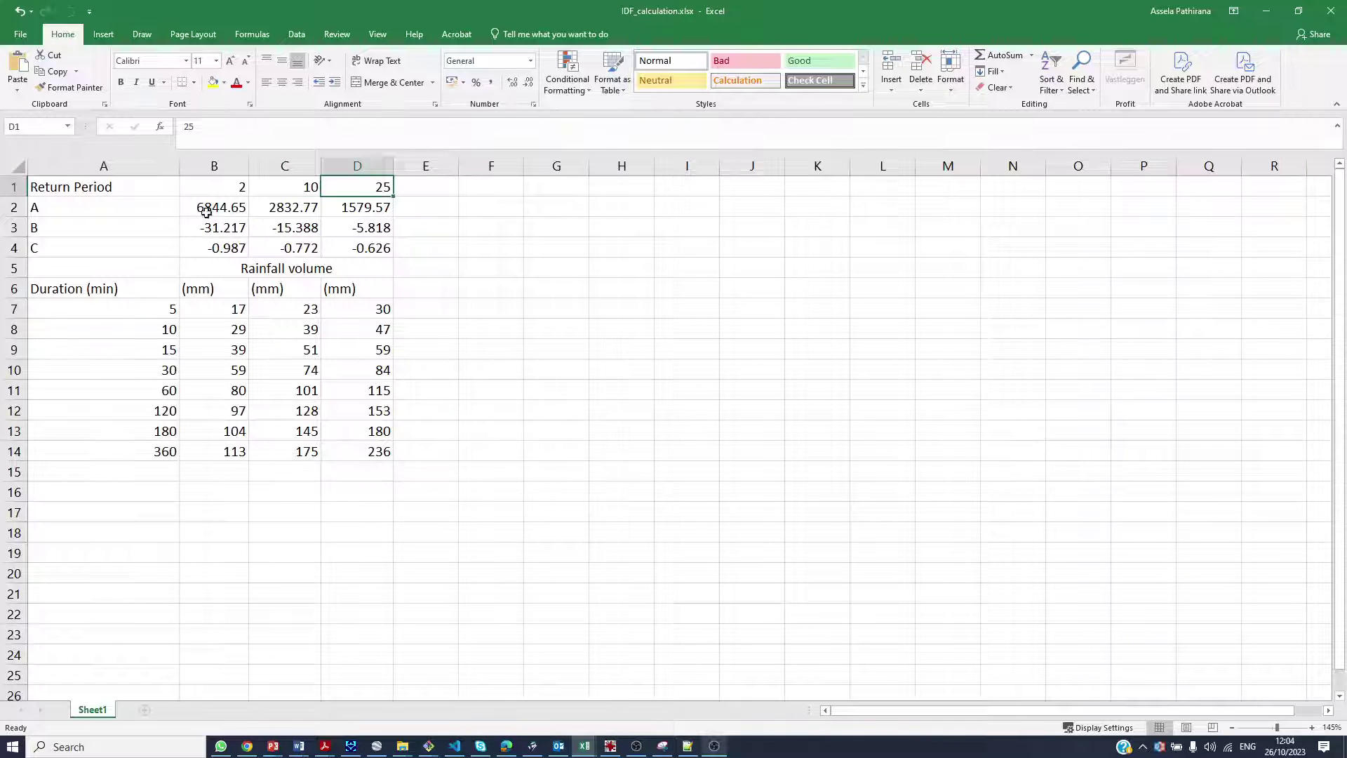
- Select the 2-year and 10-year A, B, C constants, then return to the IDF PDF
{"action": "left_click_drag", "start_coordinate": [206, 211], "coordinate": [216, 247]}
{"action": "left_click_drag", "start_coordinate": [284, 209], "coordinate": [291, 248]}
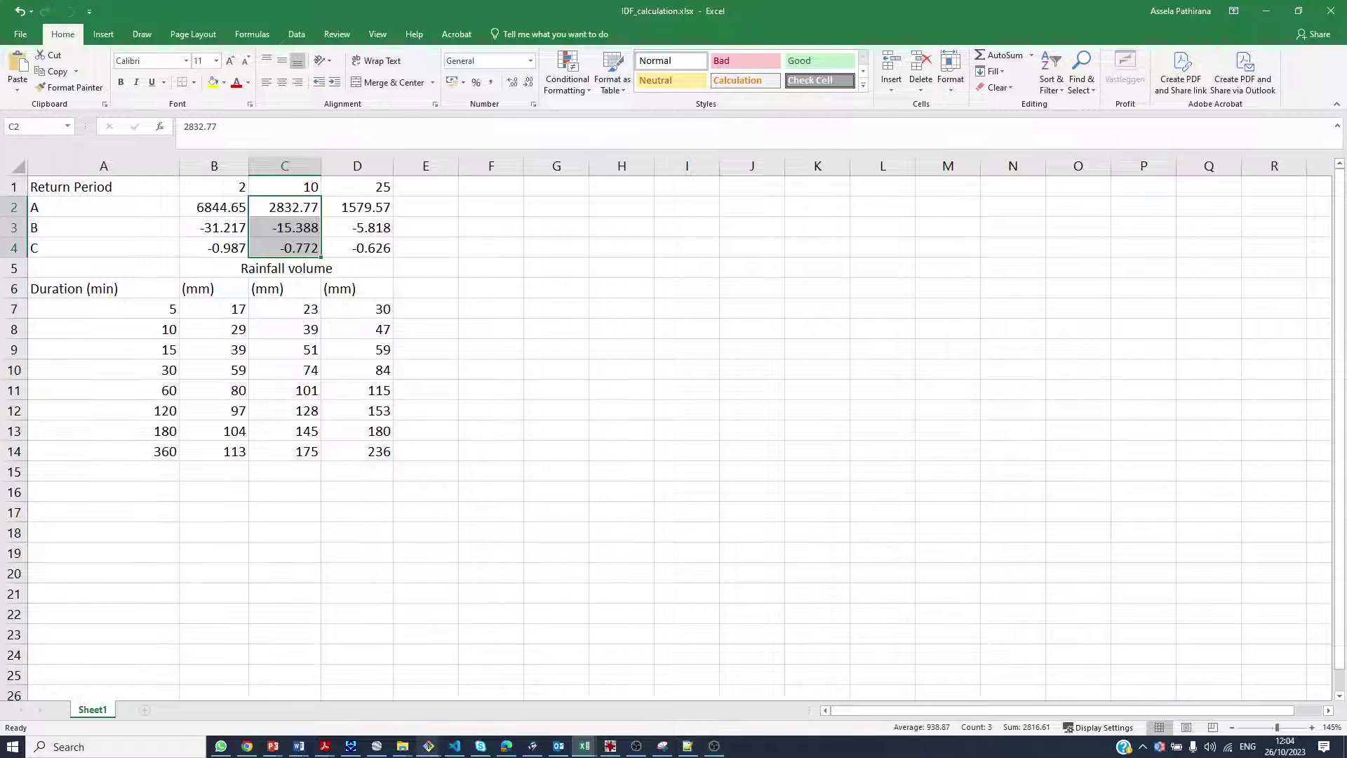
{"action": "left_click", "coordinate": [429, 745]}
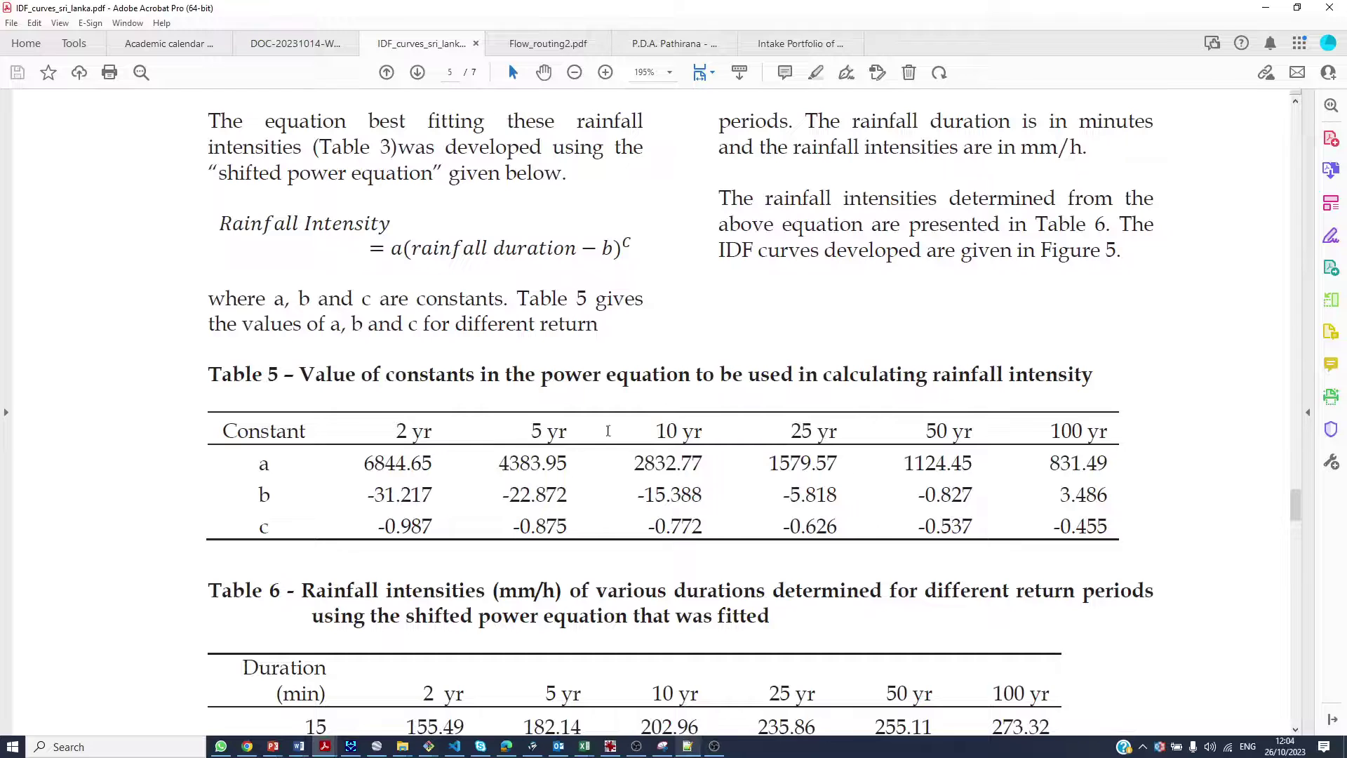
- Shrink the Acrobat window over the spreadsheet and go back to Excel
{"action": "left_click_drag", "start_coordinate": [631, 7], "coordinate": [861, 32]}
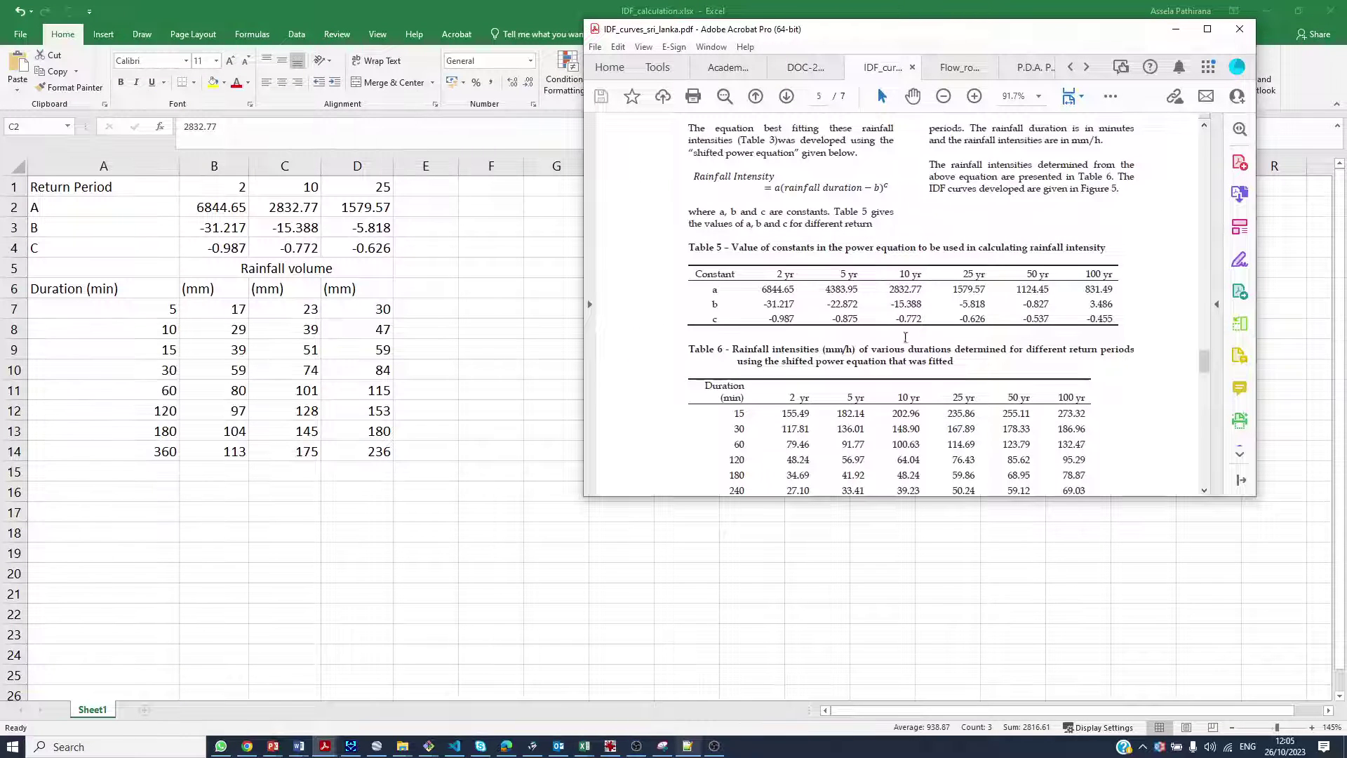
{"action": "key", "text": "alt+Tab"}
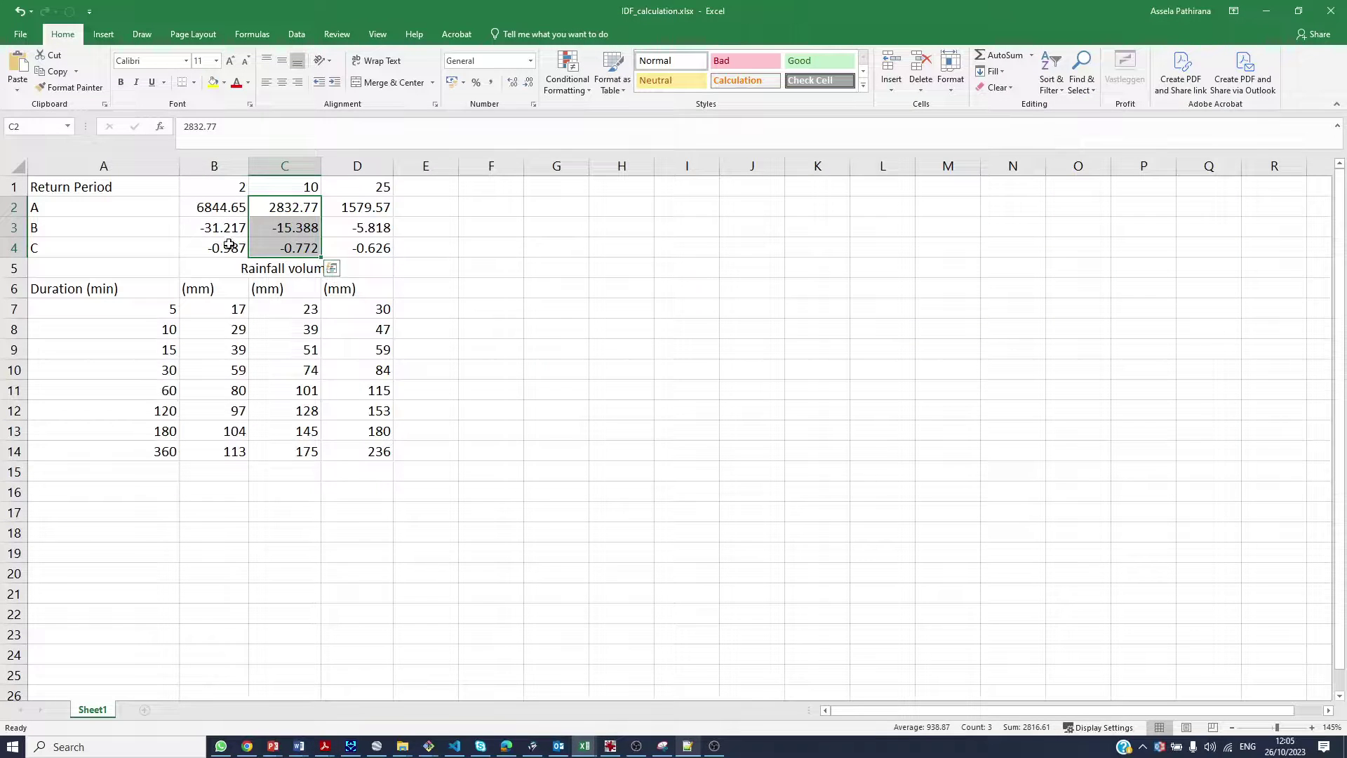
{"action": "left_click", "coordinate": [254, 432]}
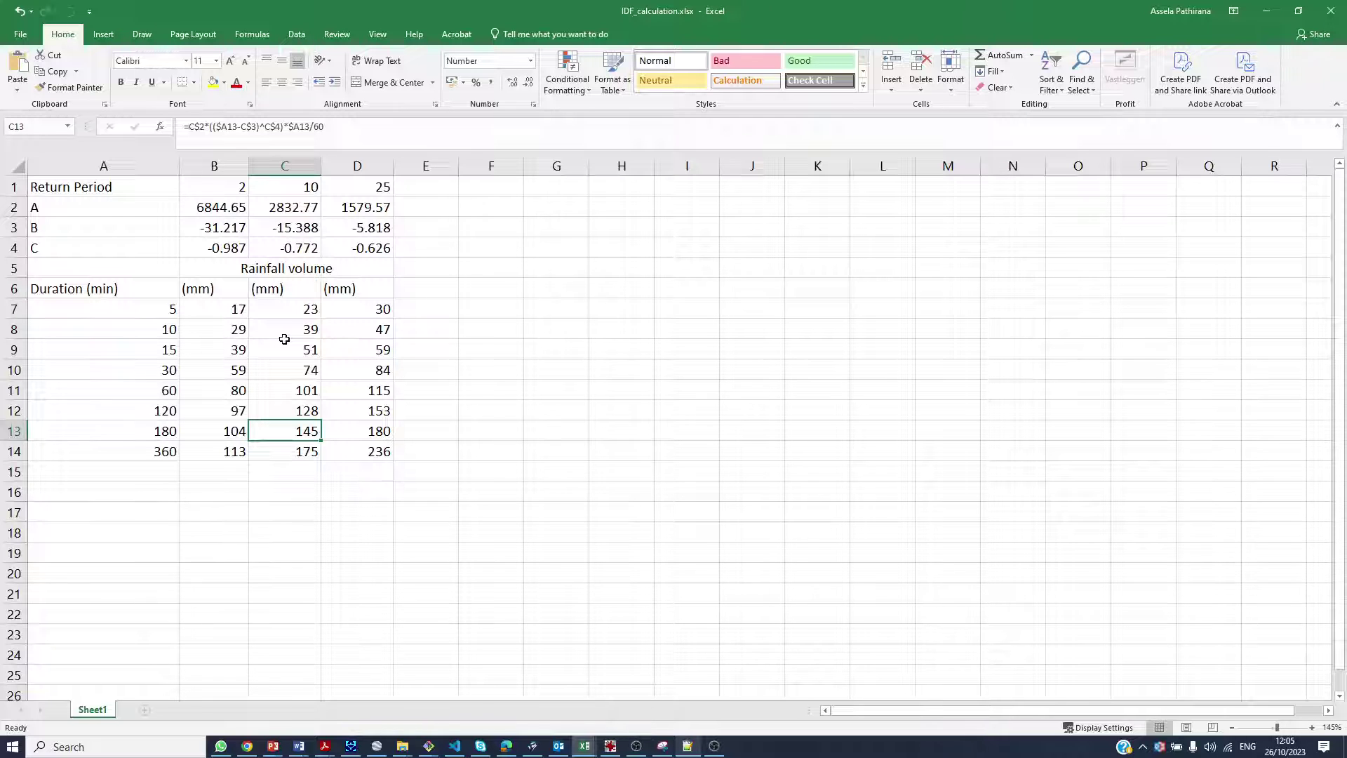
{"action": "left_click", "coordinate": [314, 470]}
{"action": "left_click", "coordinate": [280, 269]}
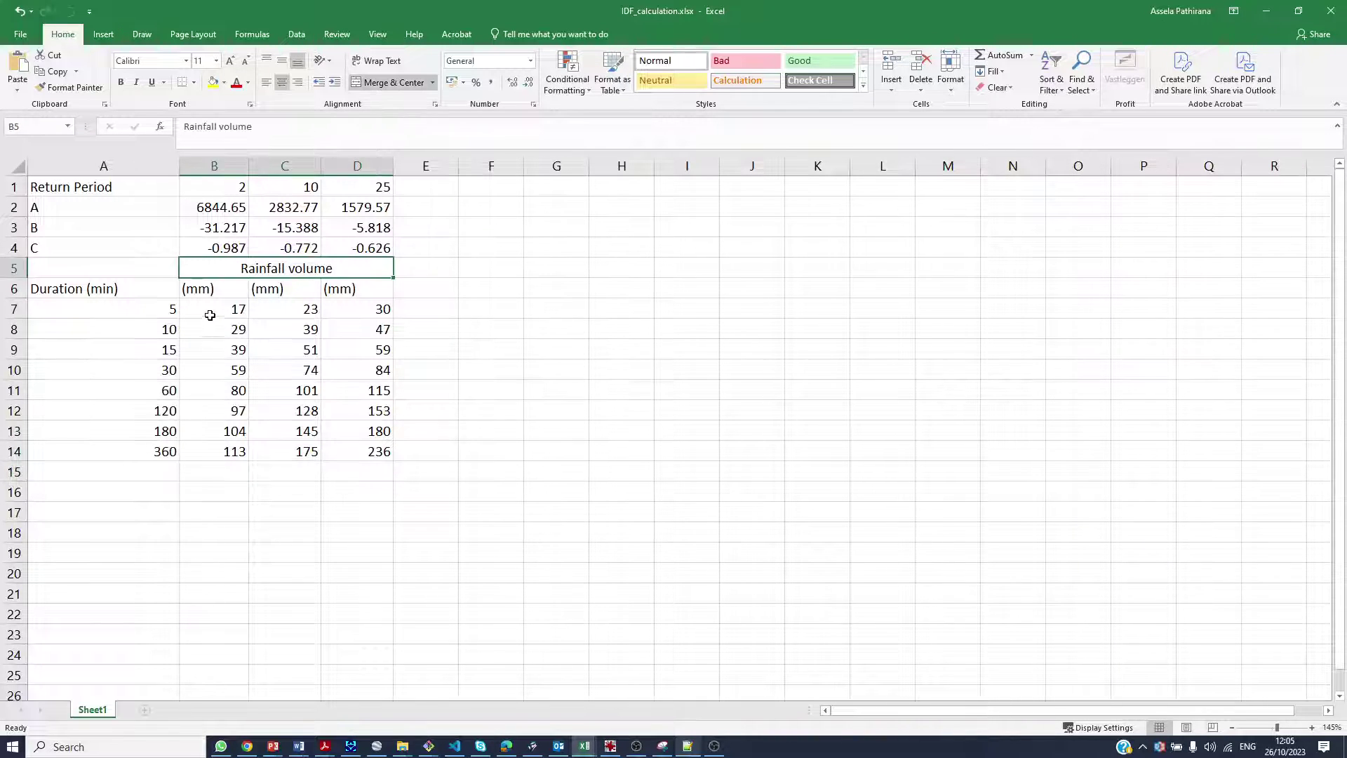
{"action": "left_click_drag", "start_coordinate": [210, 315], "coordinate": [360, 448]}
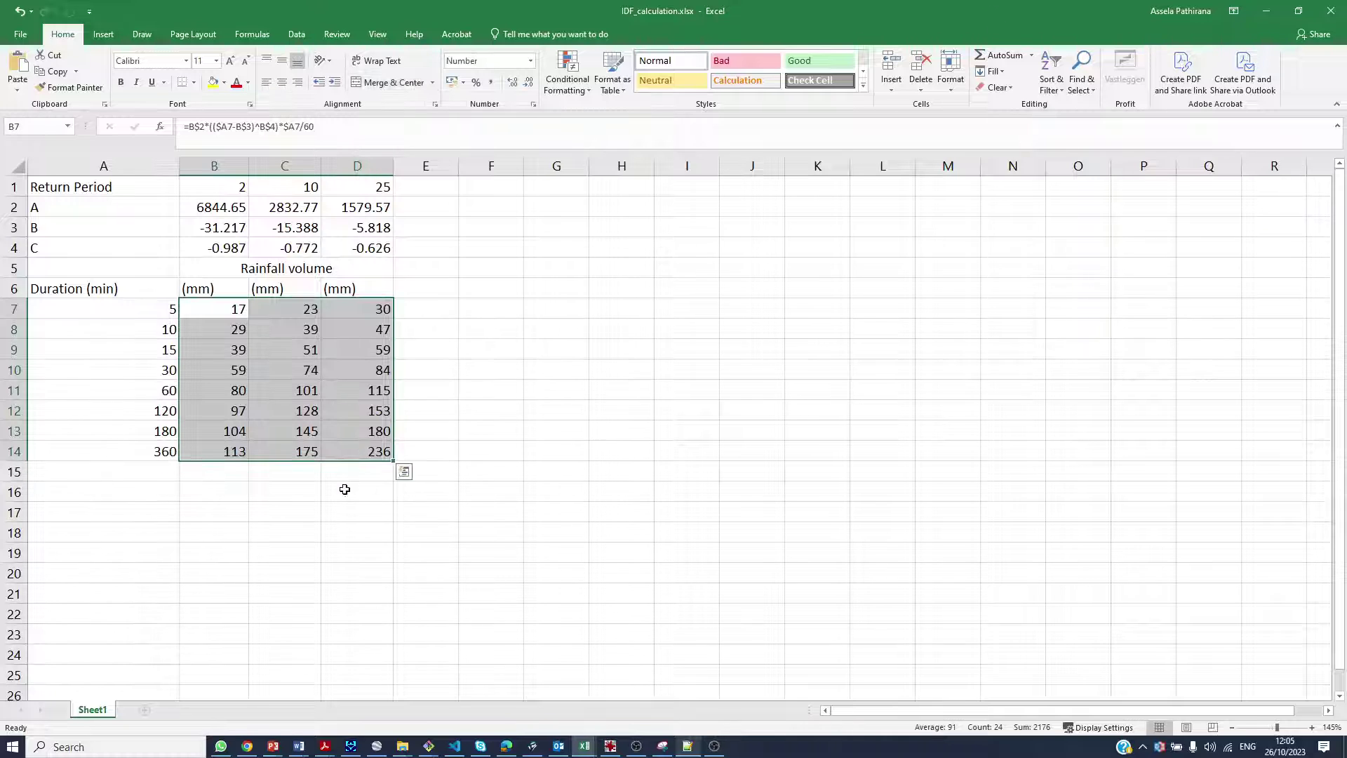
{"action": "left_click", "coordinate": [344, 490]}
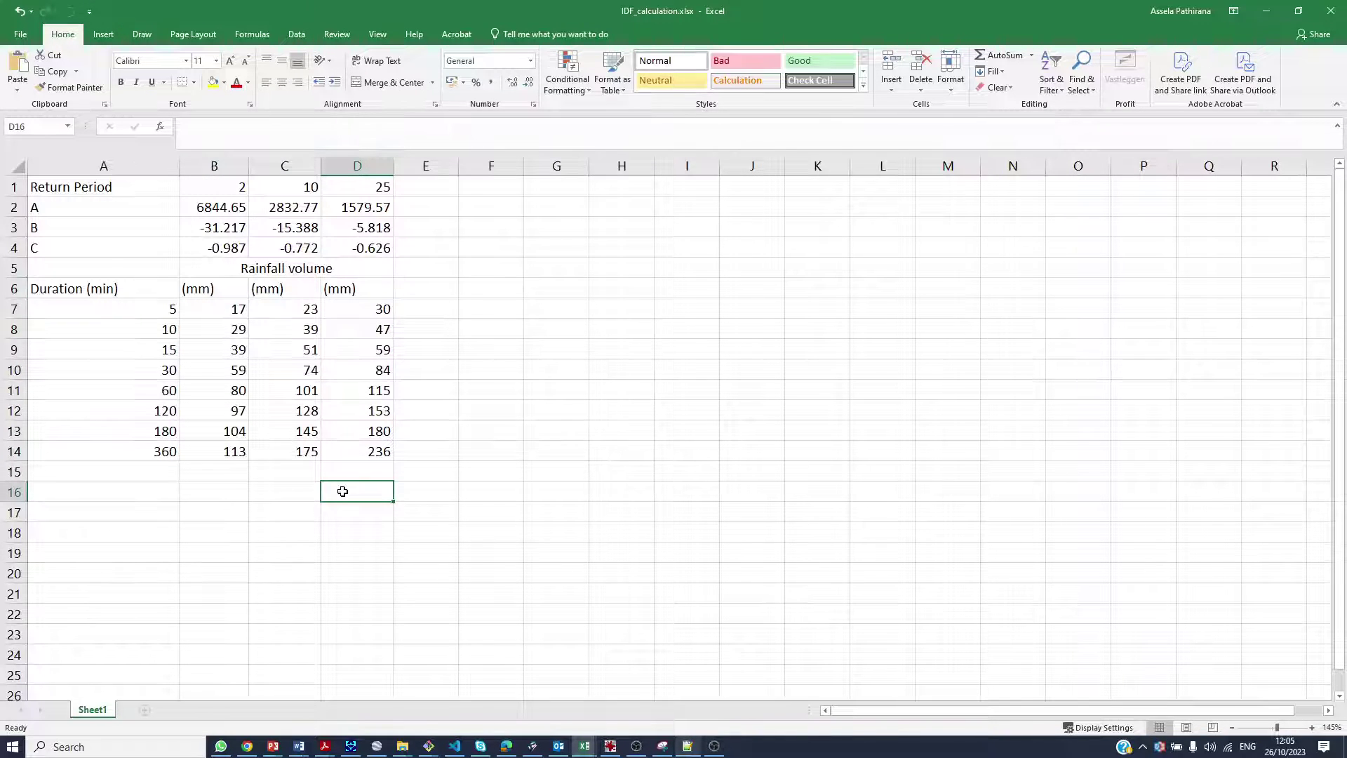
{"action": "left_click", "coordinate": [230, 312]}
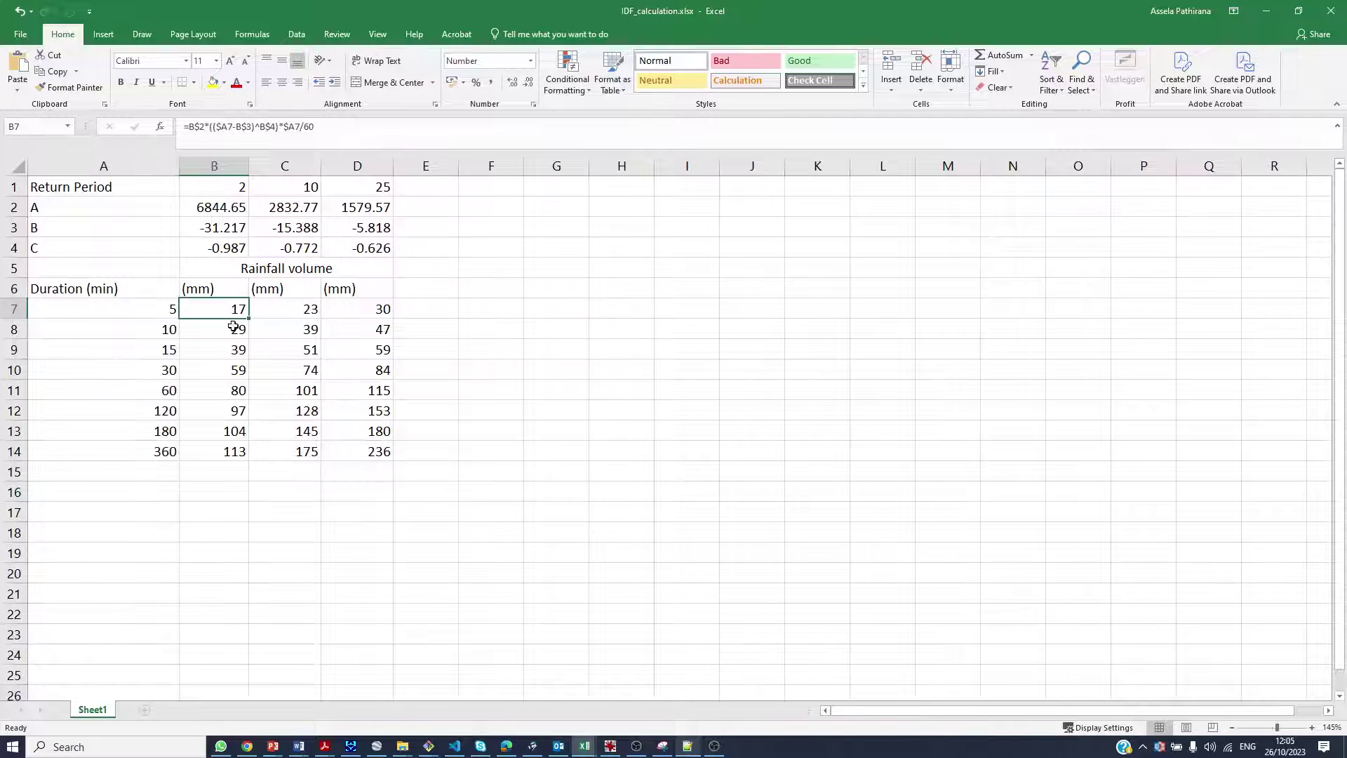
{"action": "left_click", "coordinate": [170, 309]}
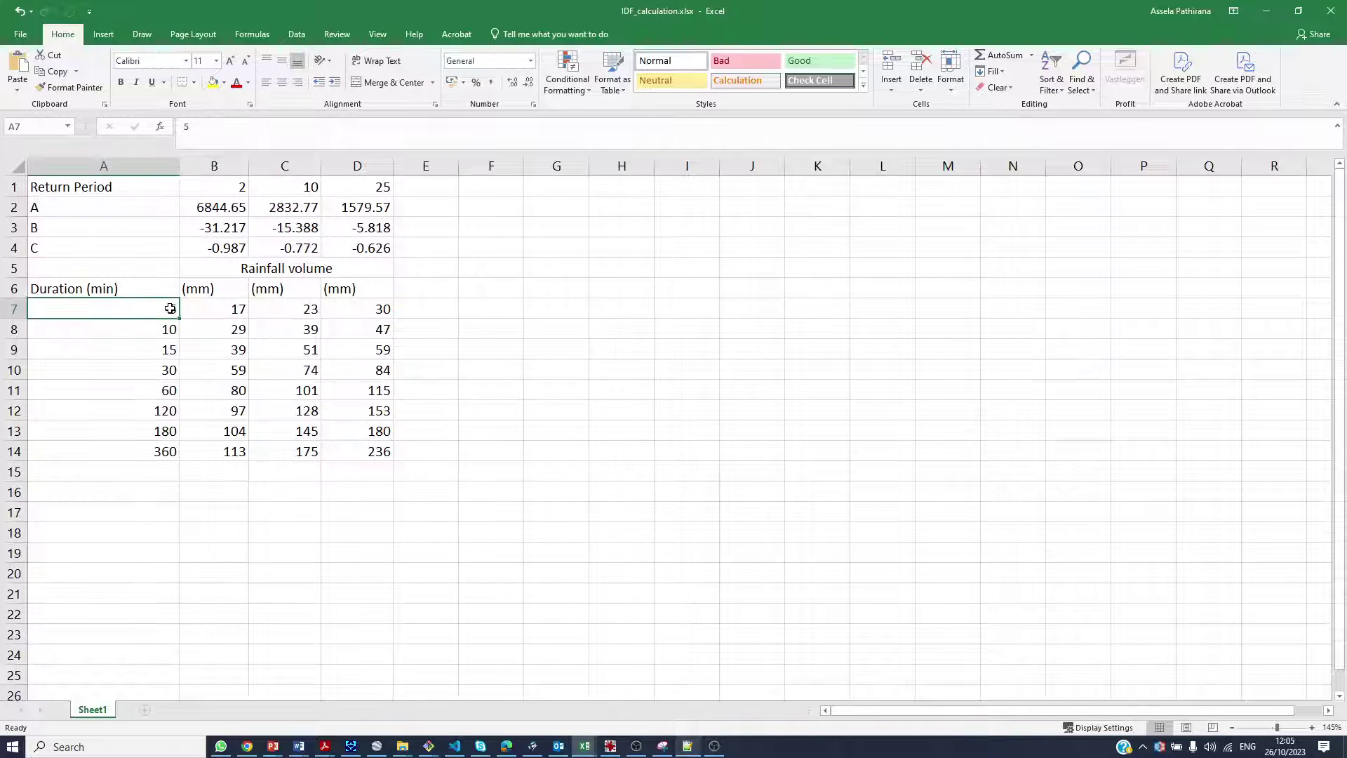
{"action": "left_click", "coordinate": [233, 310]}
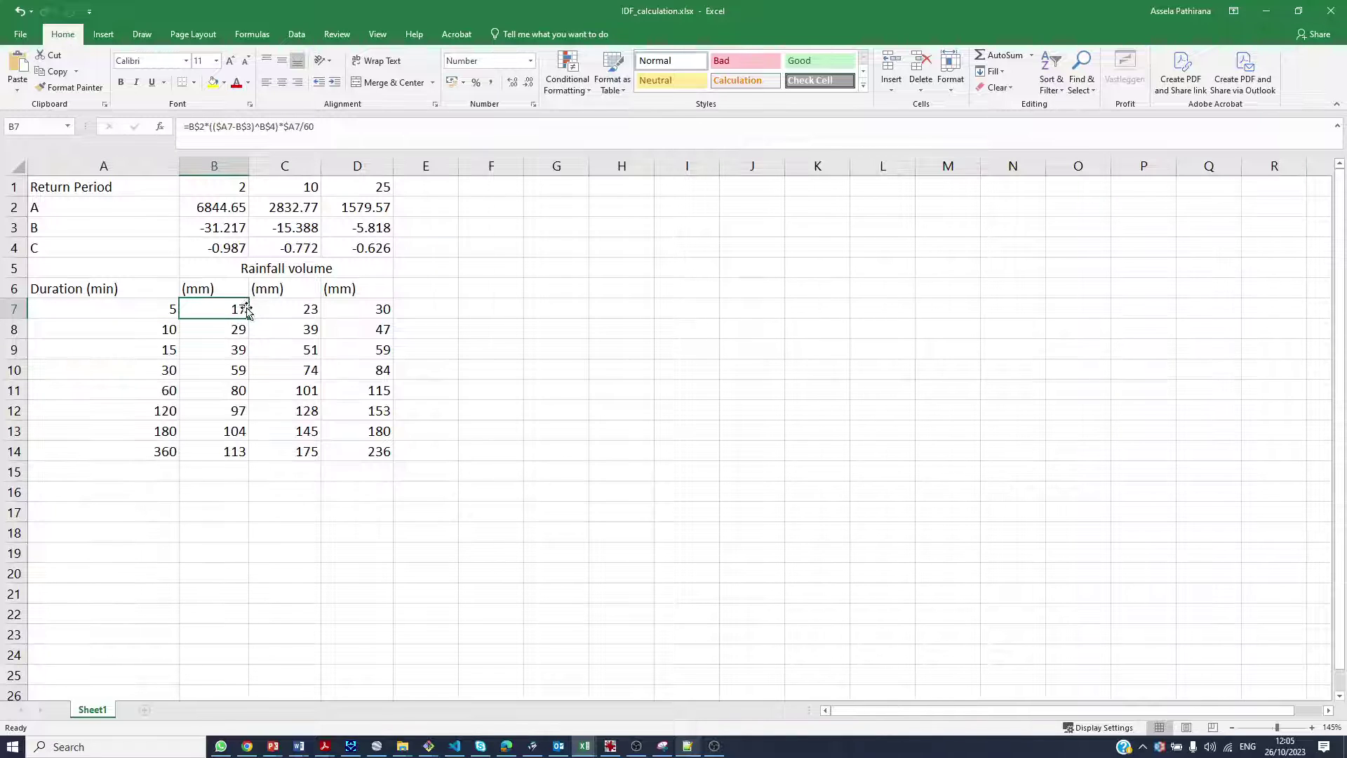
{"action": "left_click", "coordinate": [140, 309]}
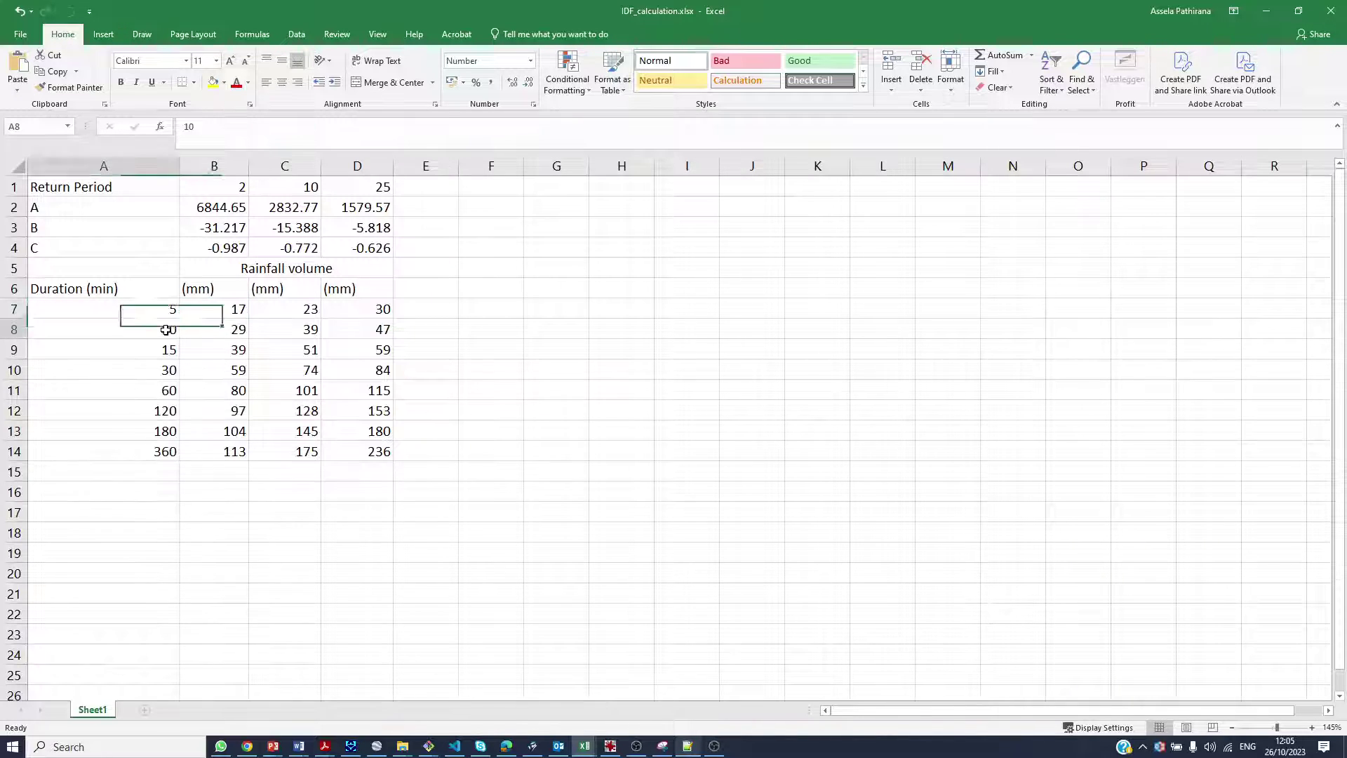
{"action": "left_click", "coordinate": [81, 336]}
{"action": "left_click", "coordinate": [242, 336]}
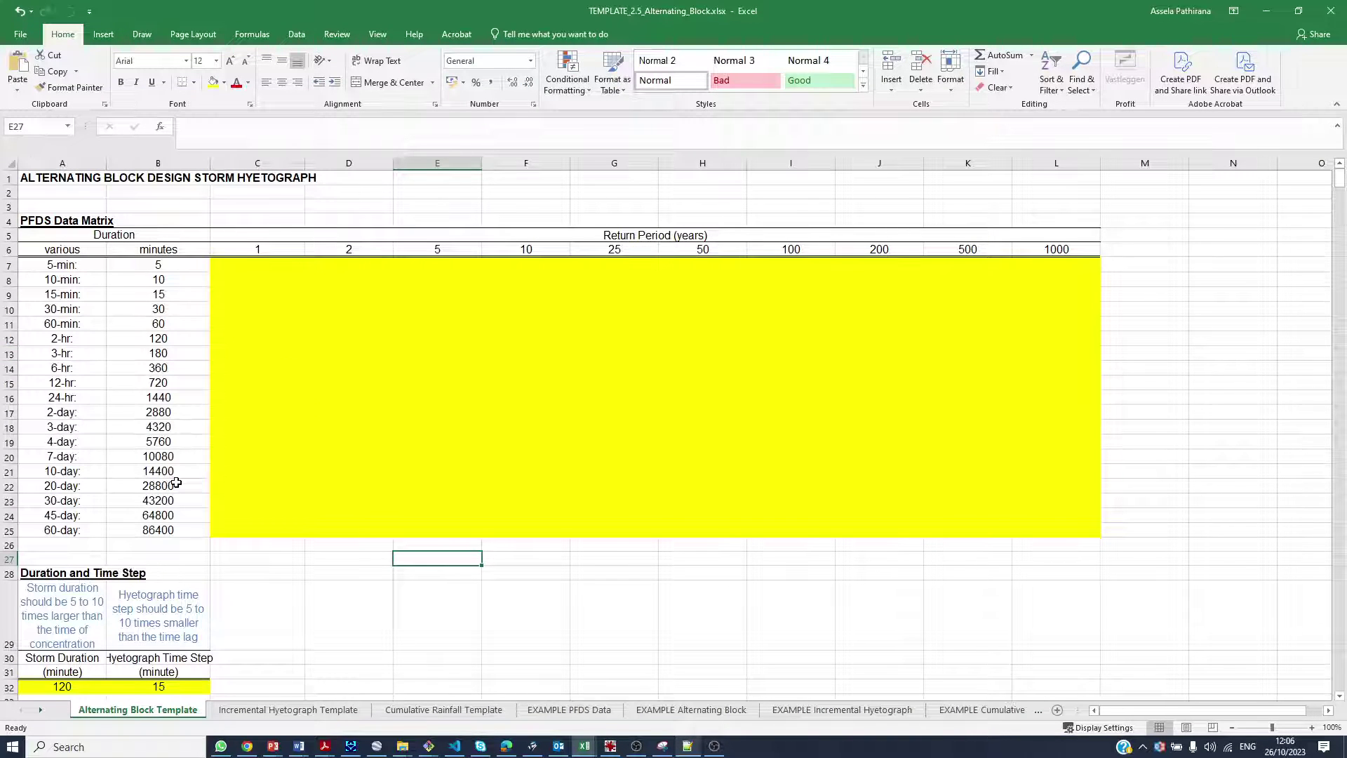
- Select the template's 10-year column from 5 minutes to 3 days and move its window aside
{"action": "left_click", "coordinate": [670, 233]}
{"action": "left_click", "coordinate": [527, 268]}
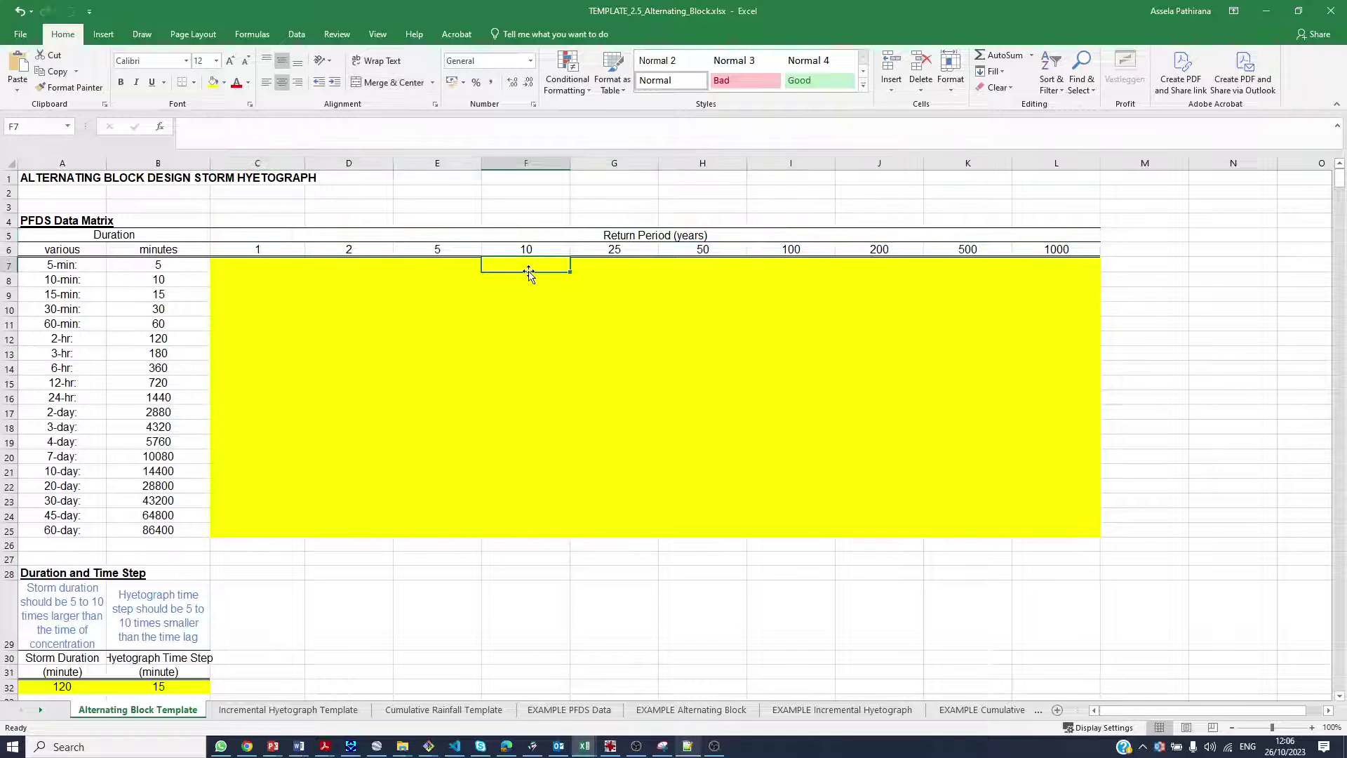
{"action": "left_click_drag", "start_coordinate": [529, 268], "coordinate": [519, 425]}
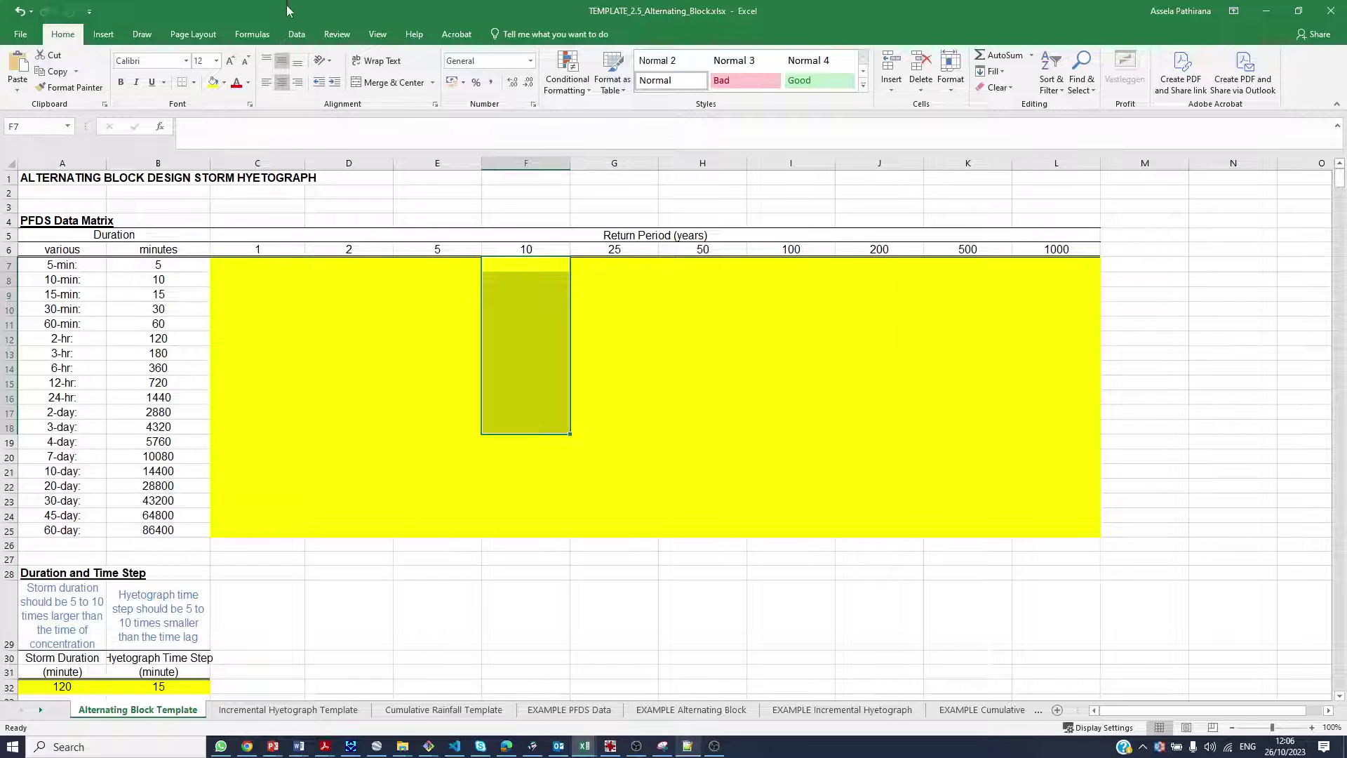
{"action": "left_click_drag", "start_coordinate": [289, 9], "coordinate": [568, 14]}
- Check the template's 5–720 minute durations, then copy IDF_calculation's 2-year depths B7:B14
{"action": "left_click", "coordinate": [617, 457]}
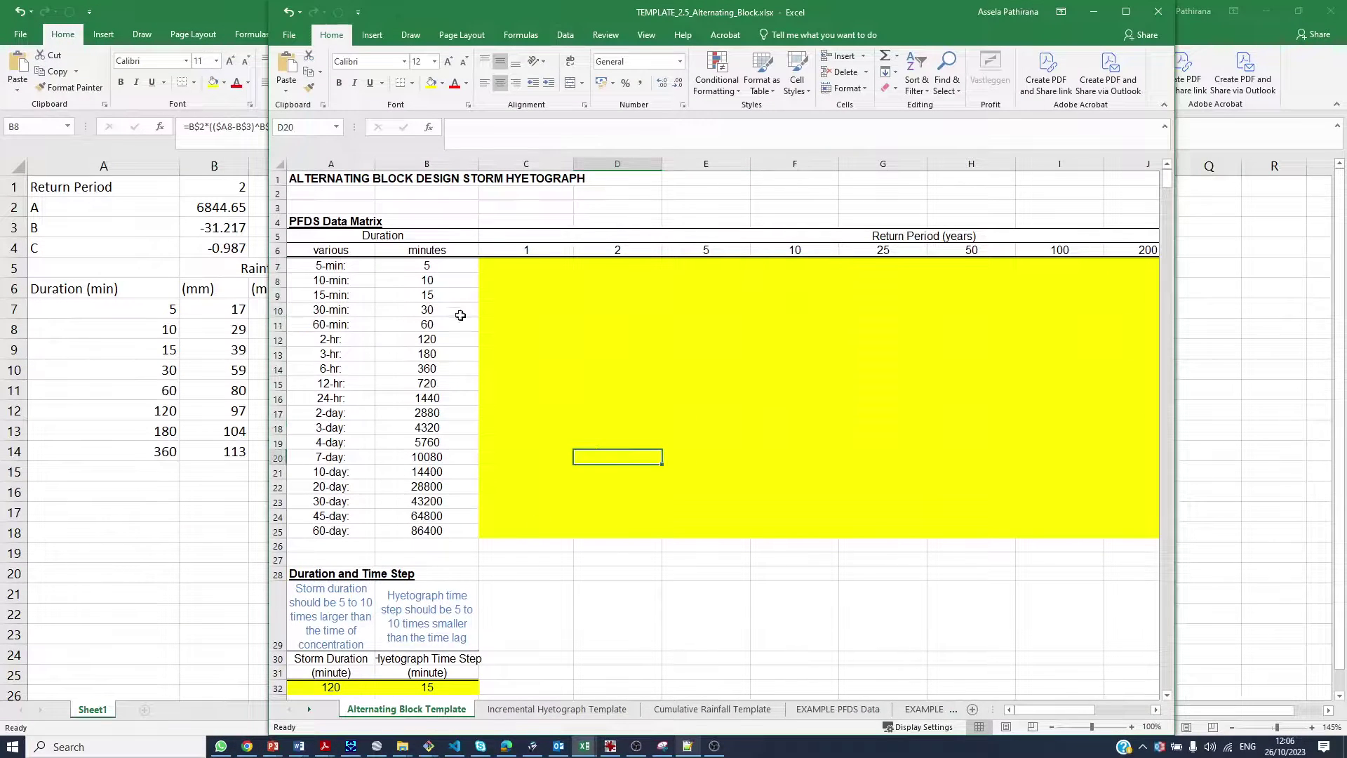
{"action": "left_click_drag", "start_coordinate": [432, 265], "coordinate": [431, 383]}
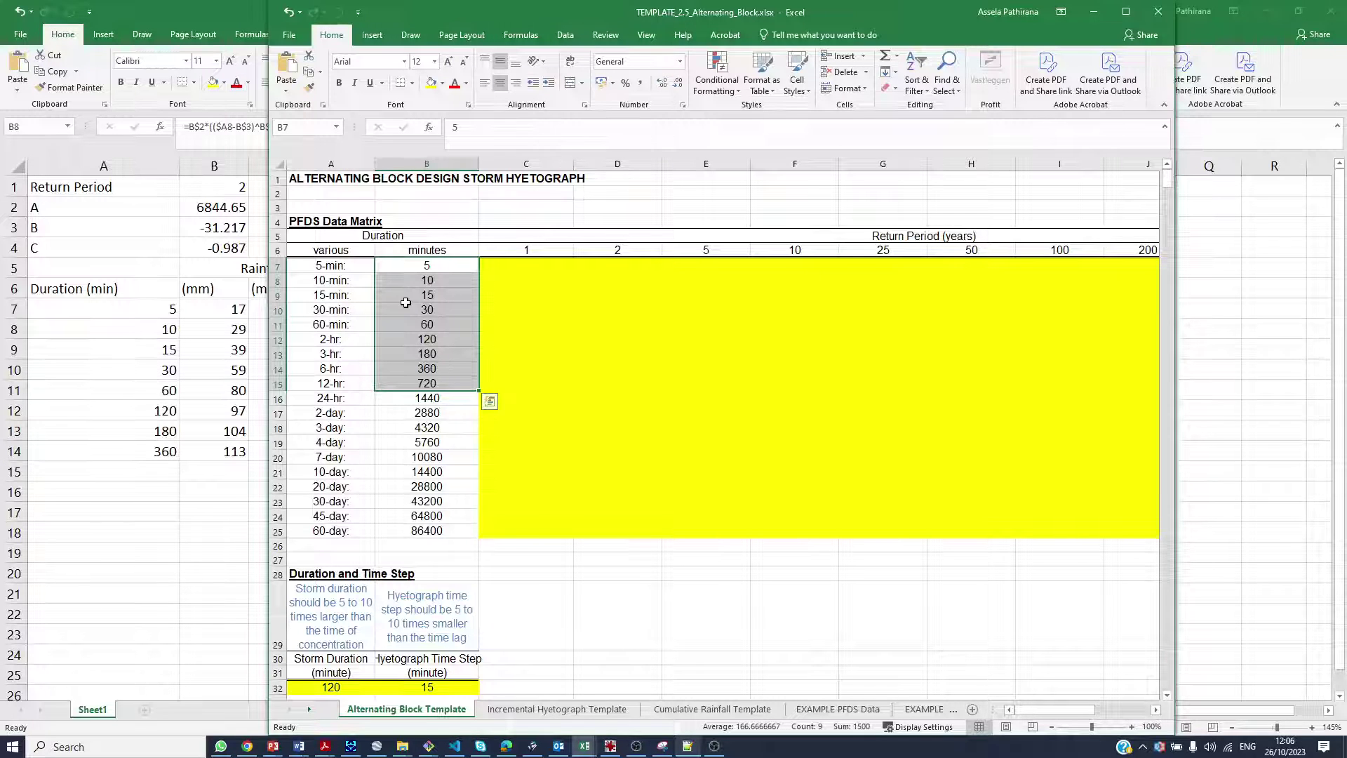
{"action": "left_click", "coordinate": [495, 365]}
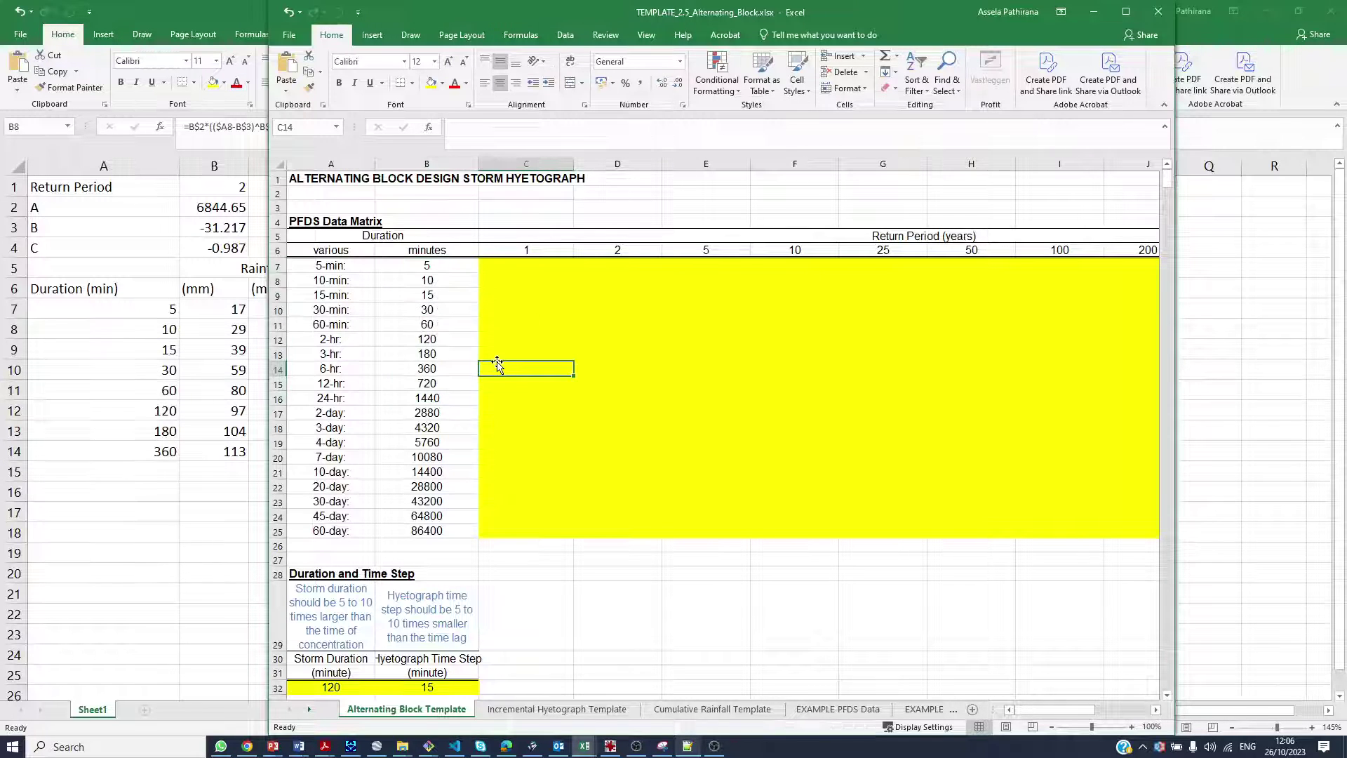
{"action": "left_click", "coordinate": [244, 342]}
{"action": "left_click_drag", "start_coordinate": [238, 308], "coordinate": [230, 451]}
{"action": "key", "text": "ctrl+c"}
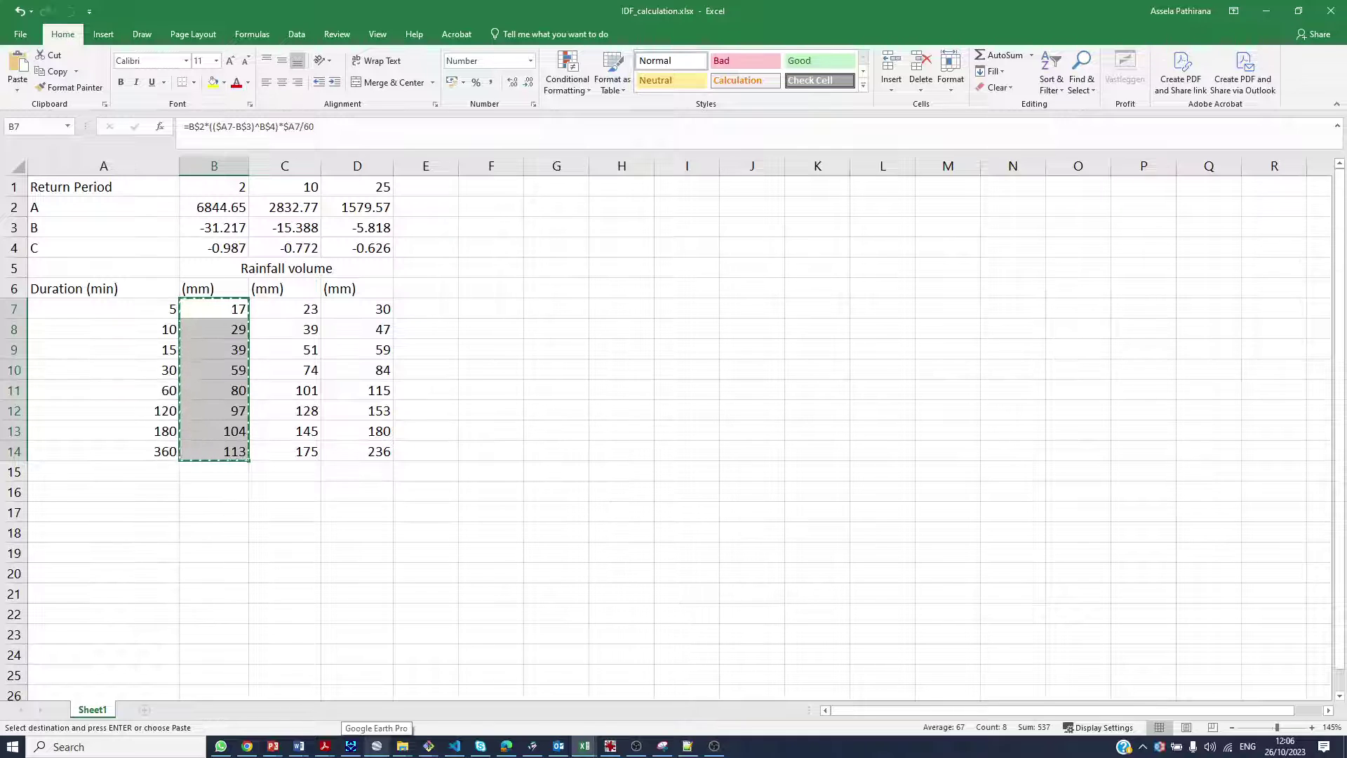
- Paste the 2-year depths as values into the template's 2-year column at D7
{"action": "key", "text": "alt+Tab"}
{"action": "left_click", "coordinate": [646, 265]}
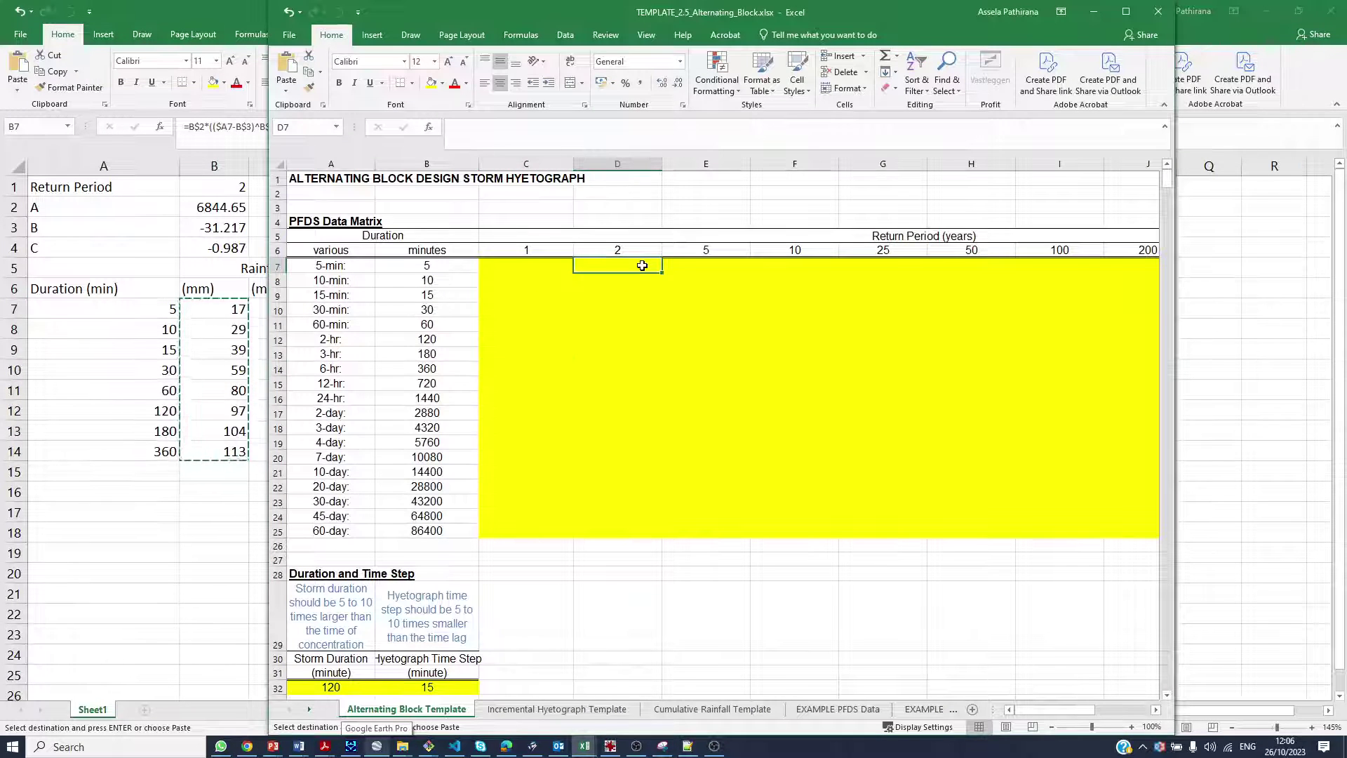
{"action": "right_click", "coordinate": [645, 265]}
{"action": "left_click", "coordinate": [693, 327]}
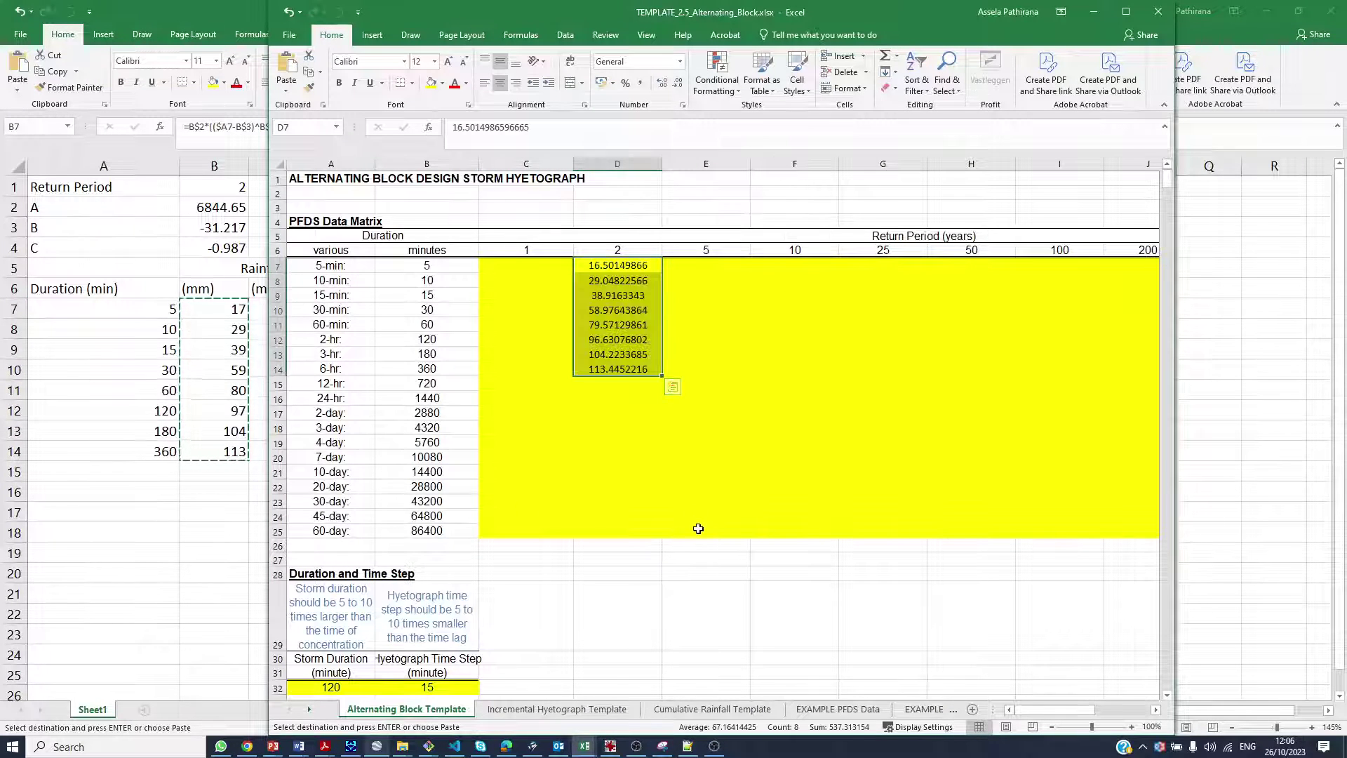
- Copy the 10-year depths C7:C14 and paste them as values at F7
{"action": "key", "text": "alt+Tab"}
{"action": "left_click", "coordinate": [294, 307]}
{"action": "left_click_drag", "start_coordinate": [293, 307], "coordinate": [288, 449]}
{"action": "key", "text": "ctrl+c"}
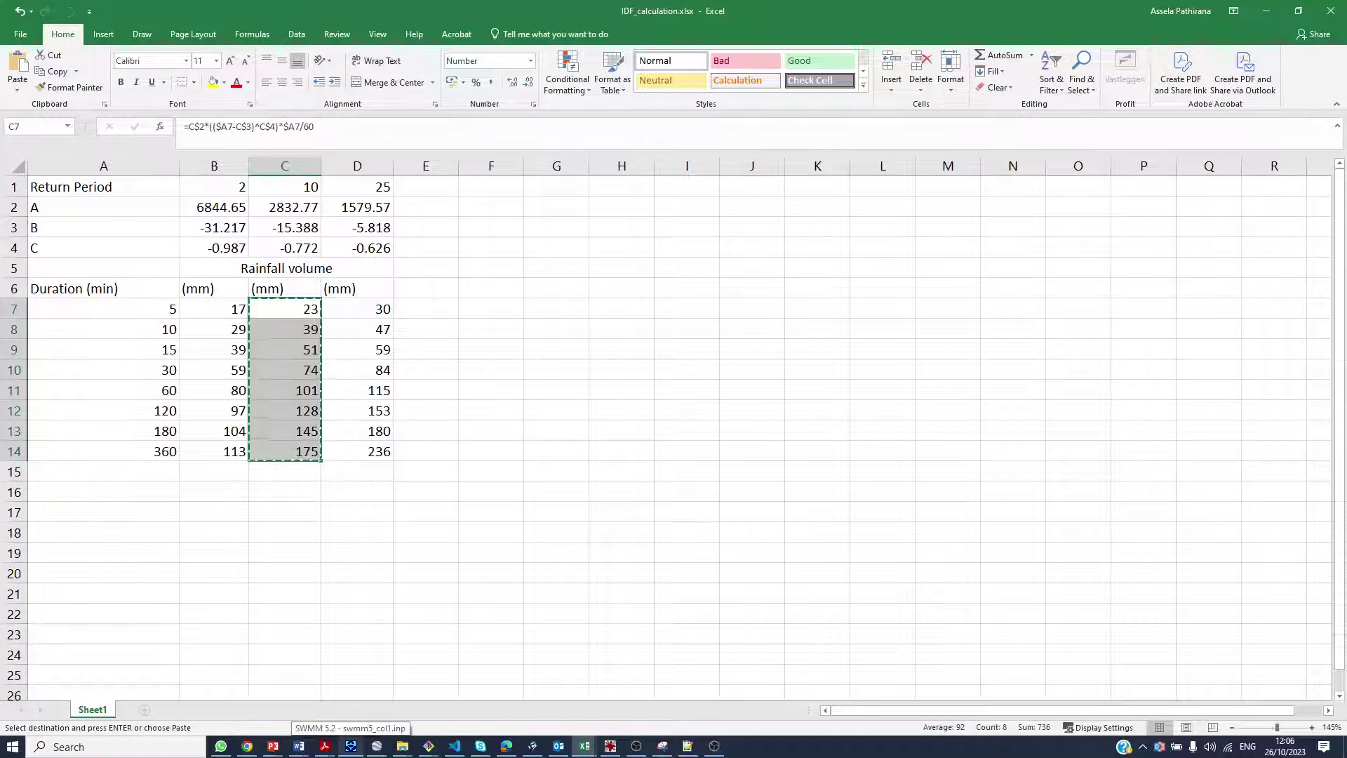
{"action": "key", "text": "alt+Tab"}
{"action": "left_click", "coordinate": [789, 264]}
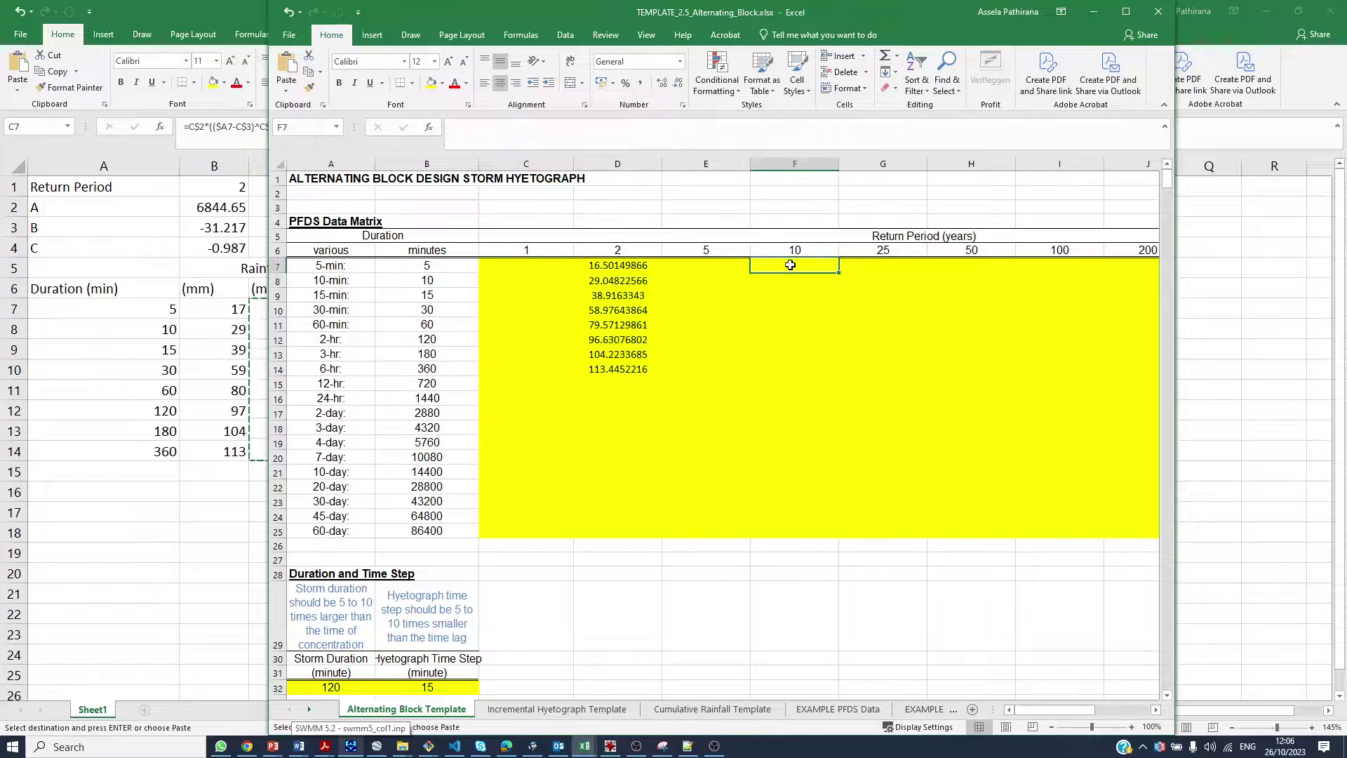
{"action": "right_click", "coordinate": [790, 264]}
{"action": "left_click", "coordinate": [841, 326]}
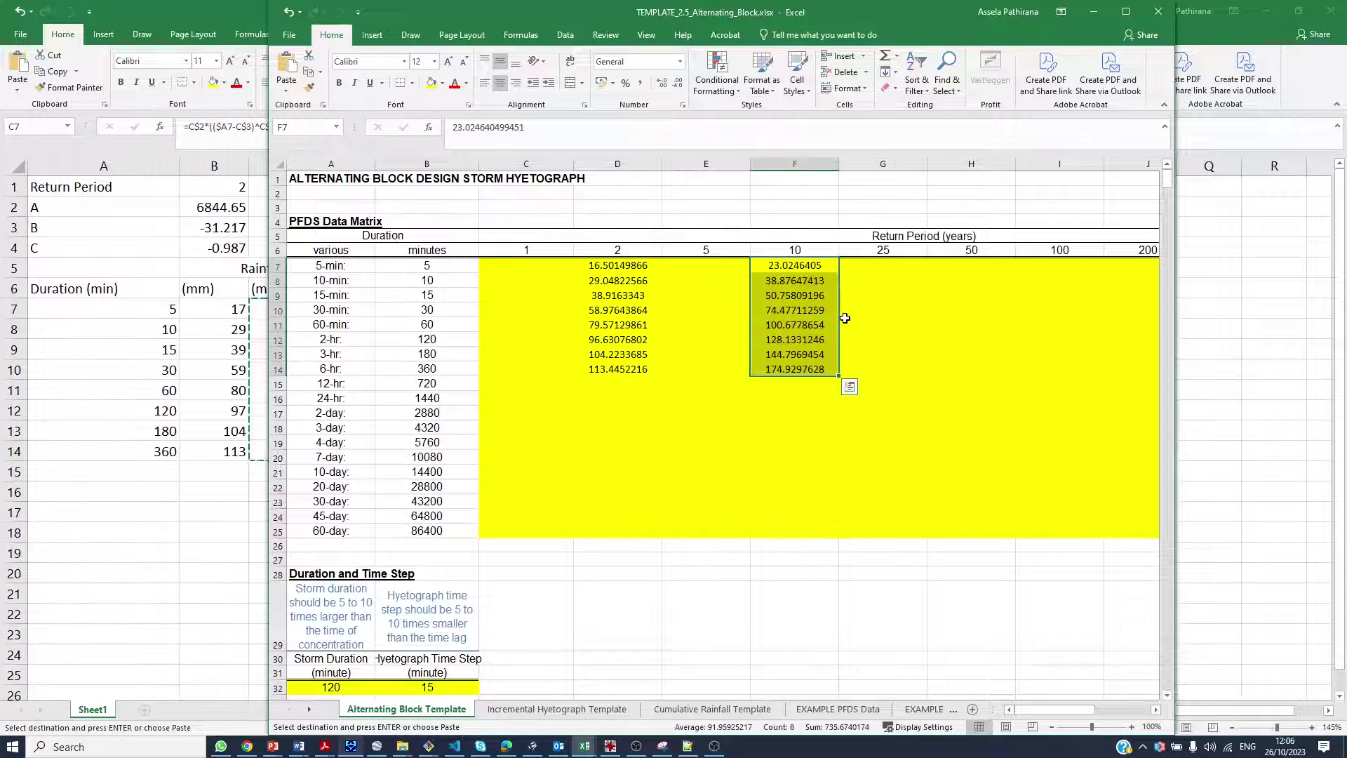
- Copy the 25-year depths D7:D14 and paste them as values at G7
{"action": "key", "text": "alt+Tab"}
{"action": "left_click_drag", "start_coordinate": [377, 308], "coordinate": [362, 451]}
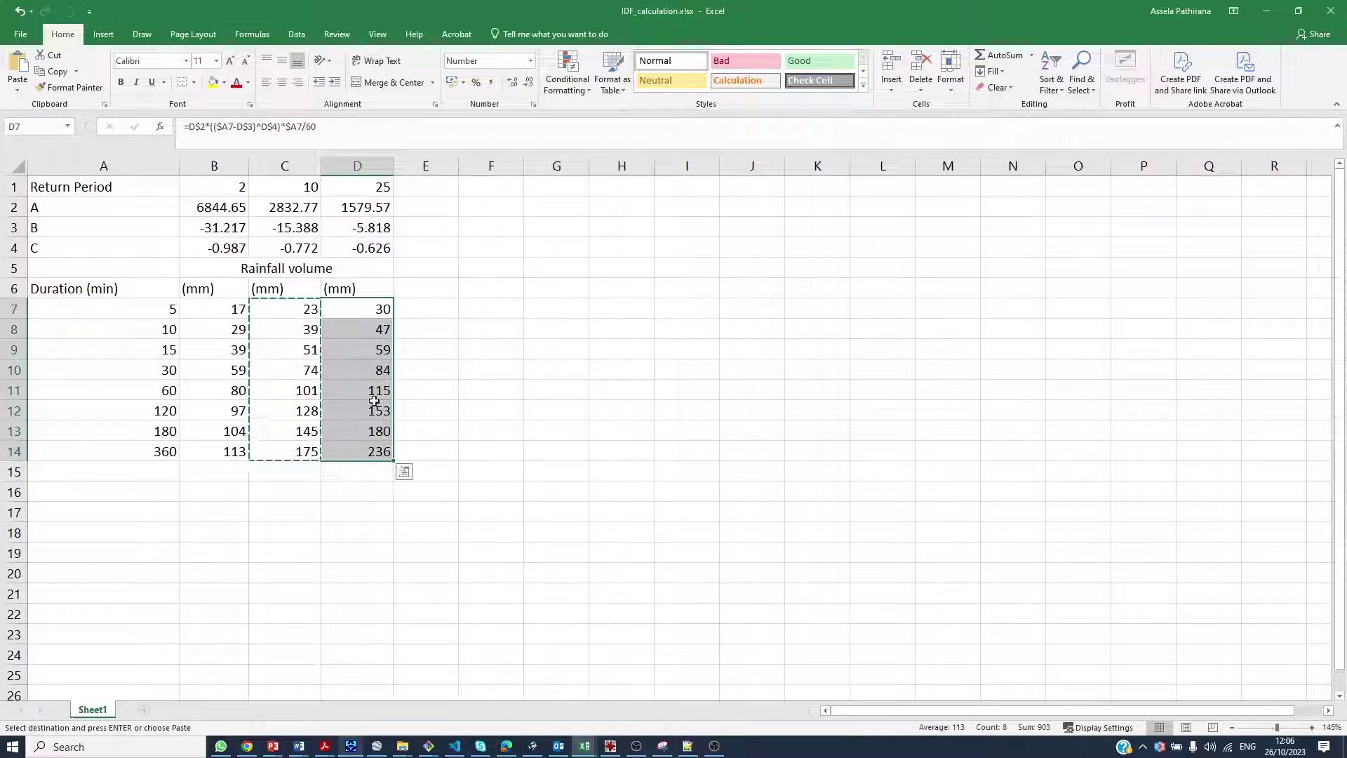
{"action": "key", "text": "ctrl+c"}
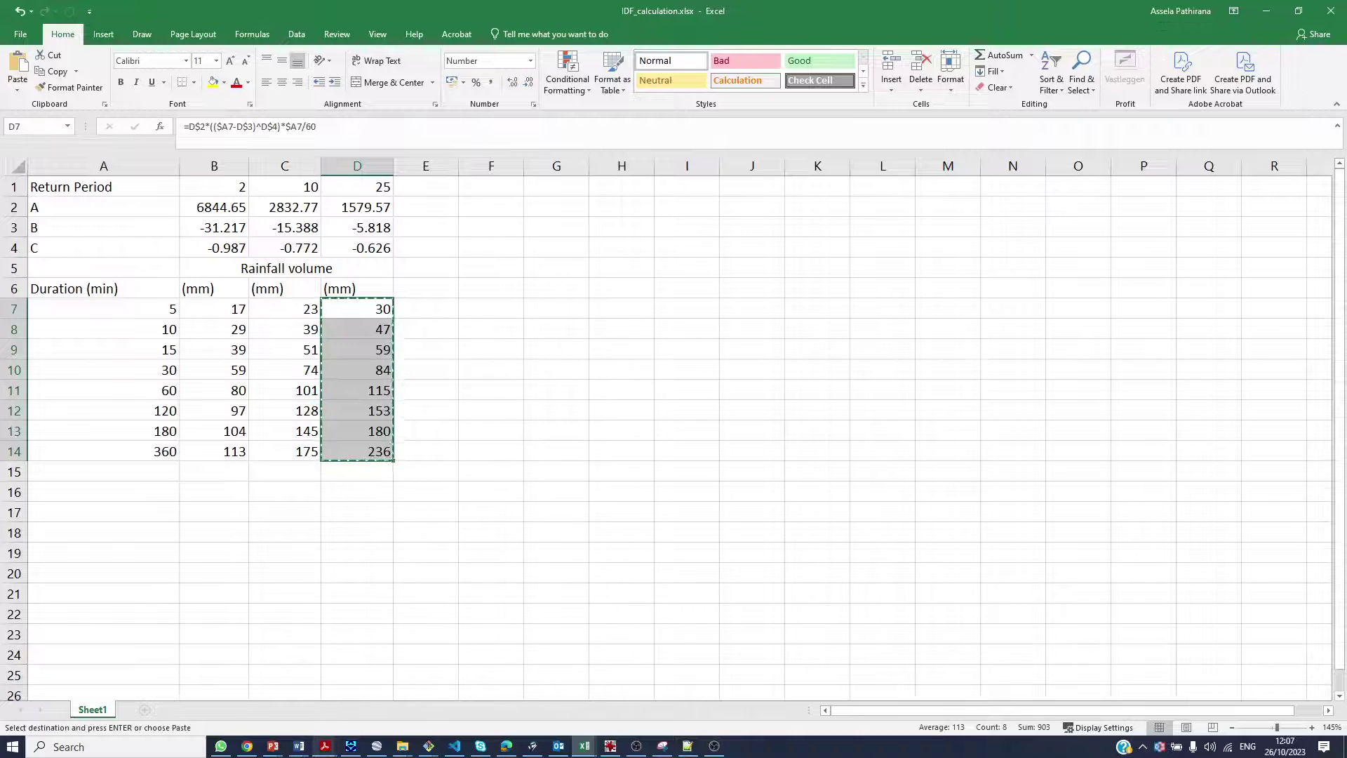
{"action": "left_click", "coordinate": [325, 746]}
{"action": "key", "text": "alt+Tab"}
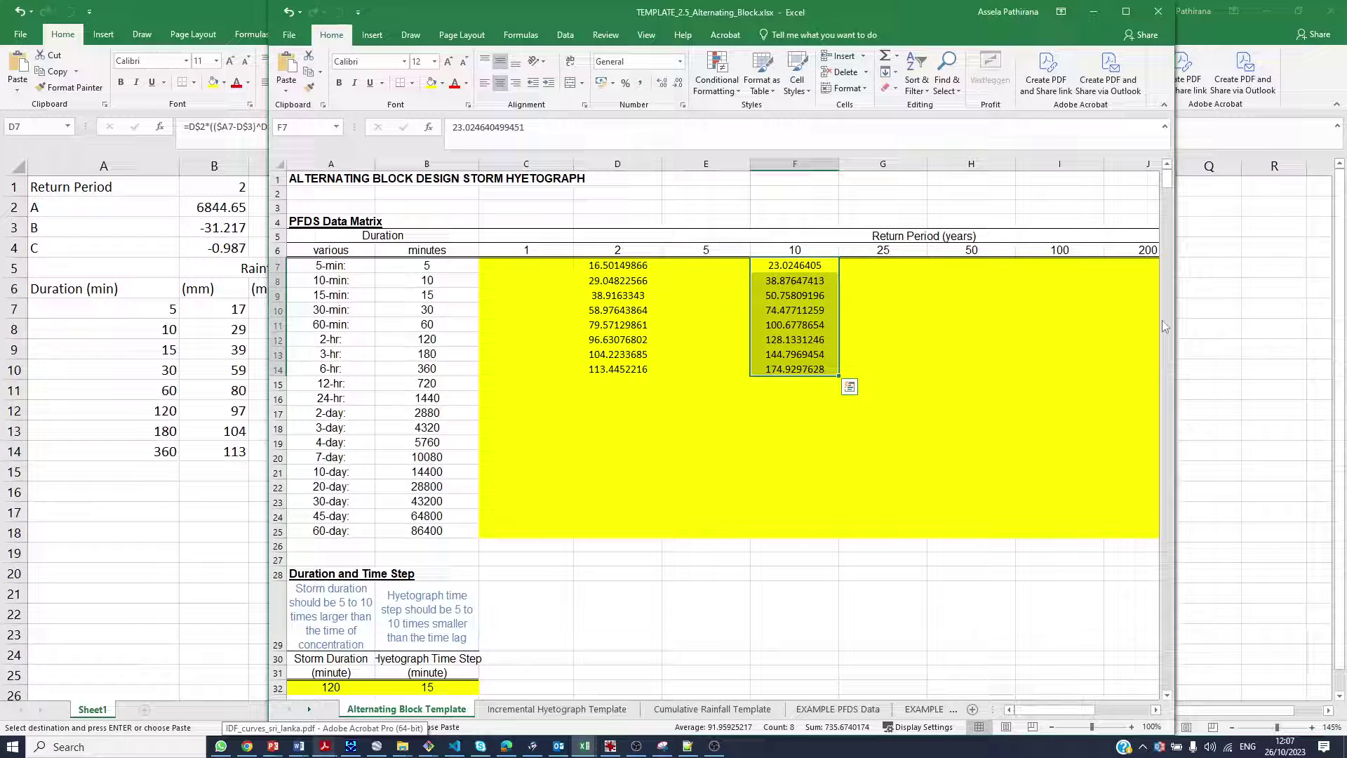
{"action": "left_click", "coordinate": [881, 266]}
{"action": "right_click", "coordinate": [881, 266]}
{"action": "left_click", "coordinate": [931, 330]}
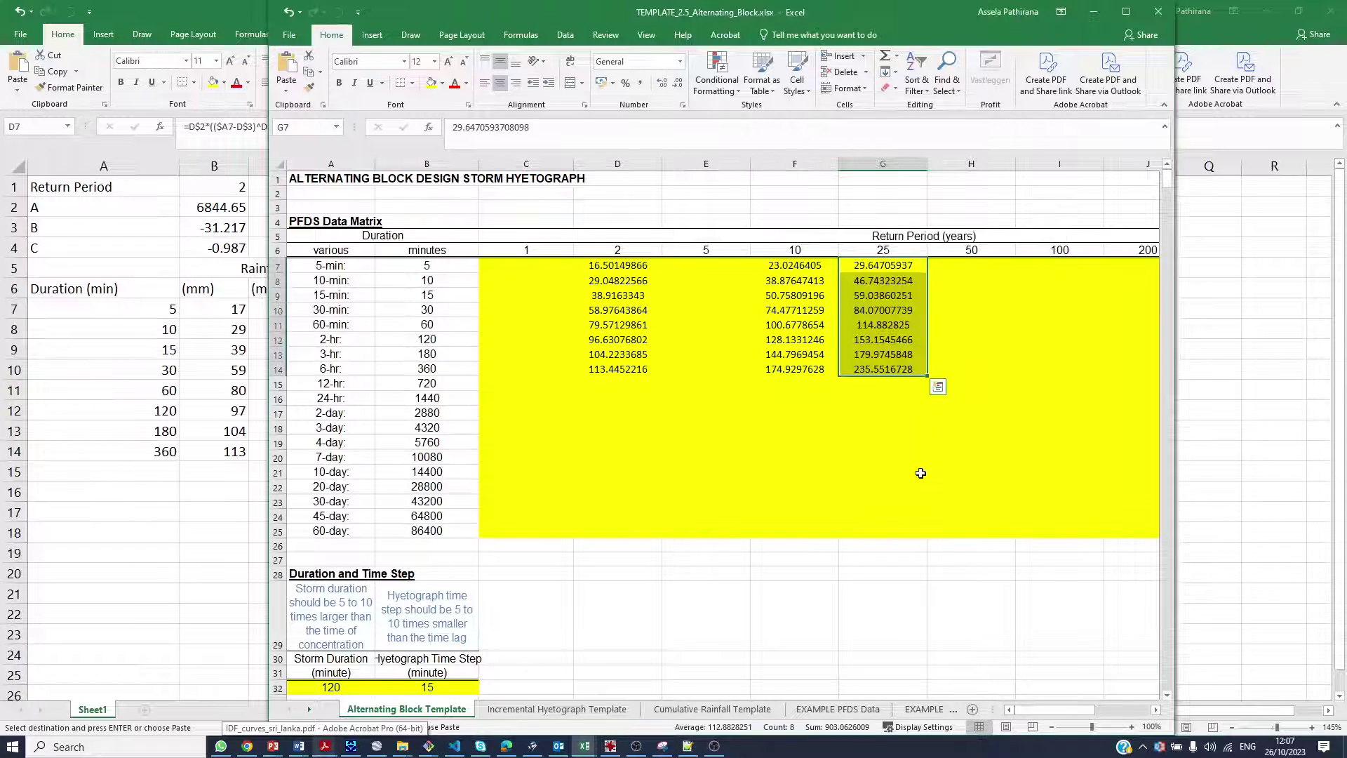
- Enter a 15-minute time step and a 10-year return period, then view the Incremental Hyetograph sheet
{"action": "scroll", "coordinate": [748, 502], "scroll_direction": "down", "scroll_amount": 3}
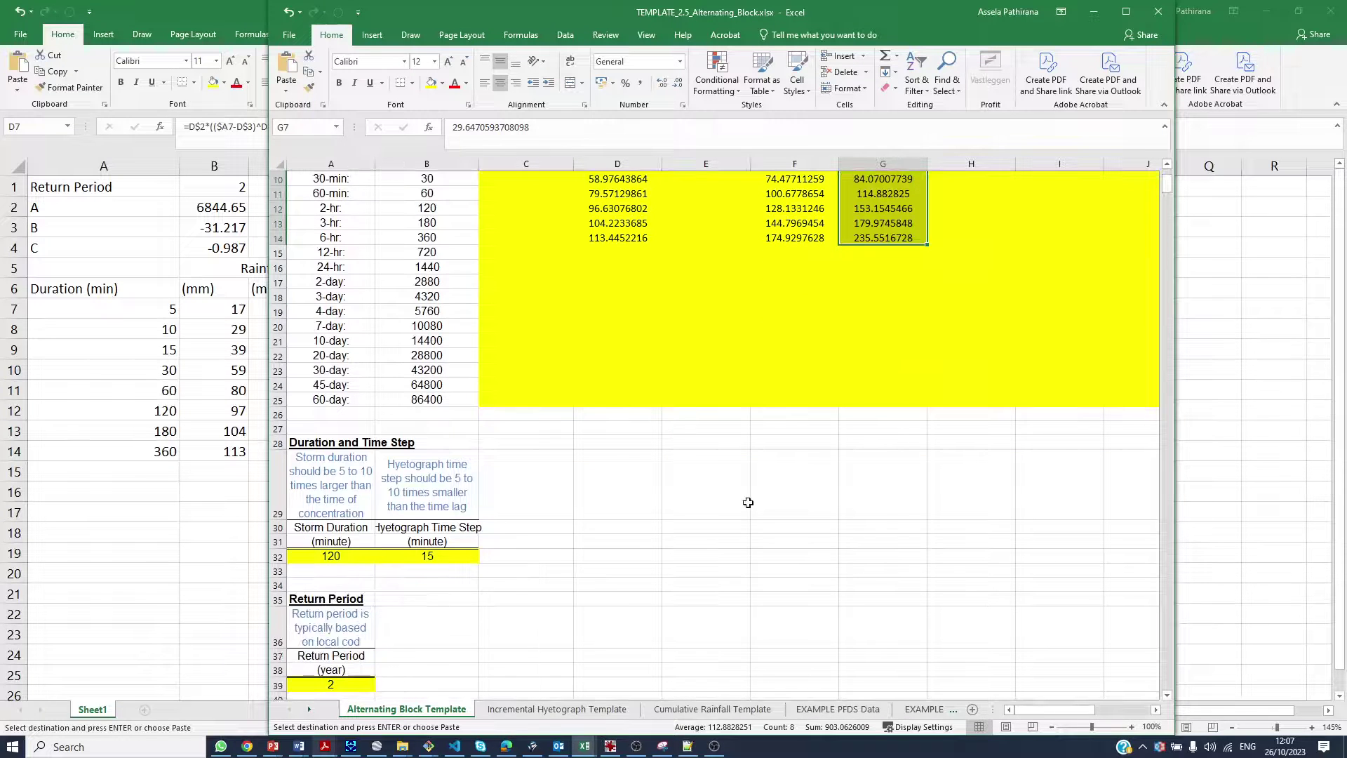
{"action": "left_click", "coordinate": [314, 555]}
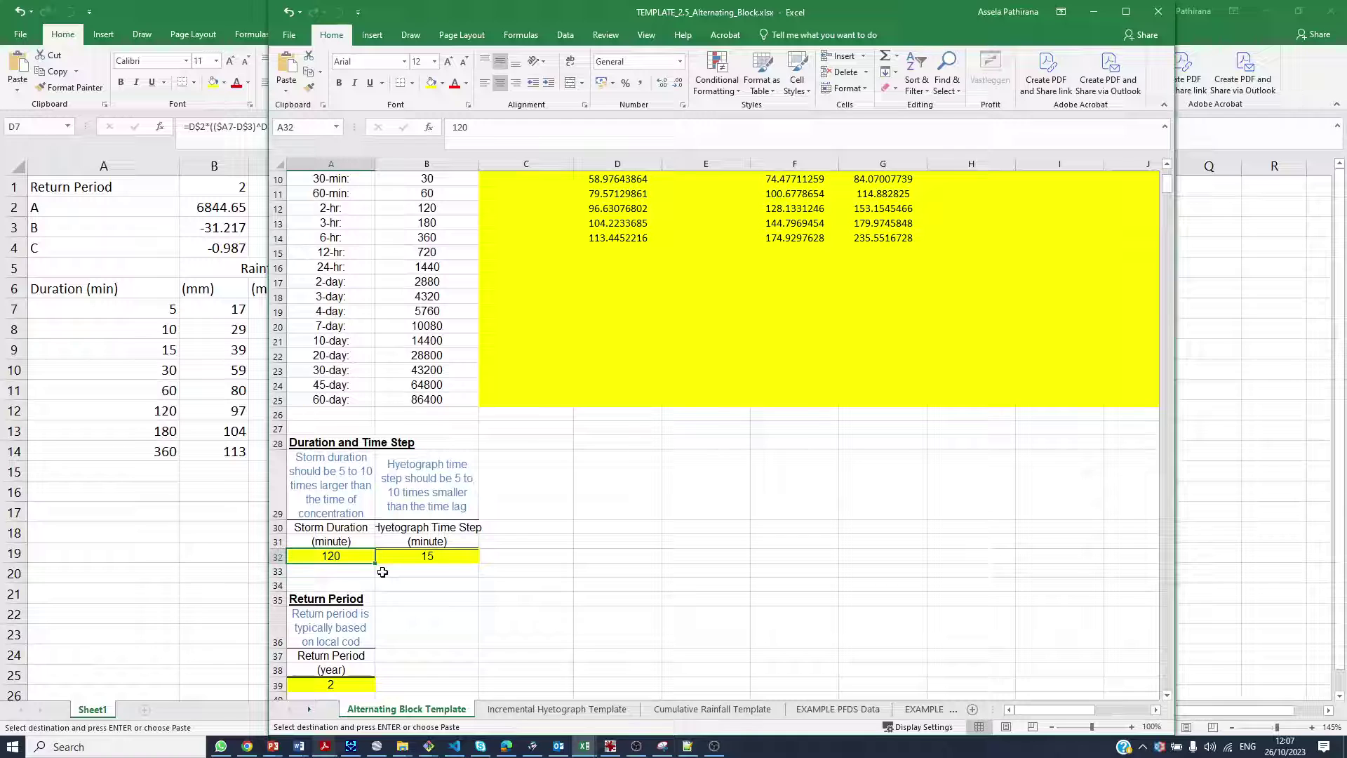
{"action": "key", "text": "Escape"}
{"action": "key", "text": "Right"}
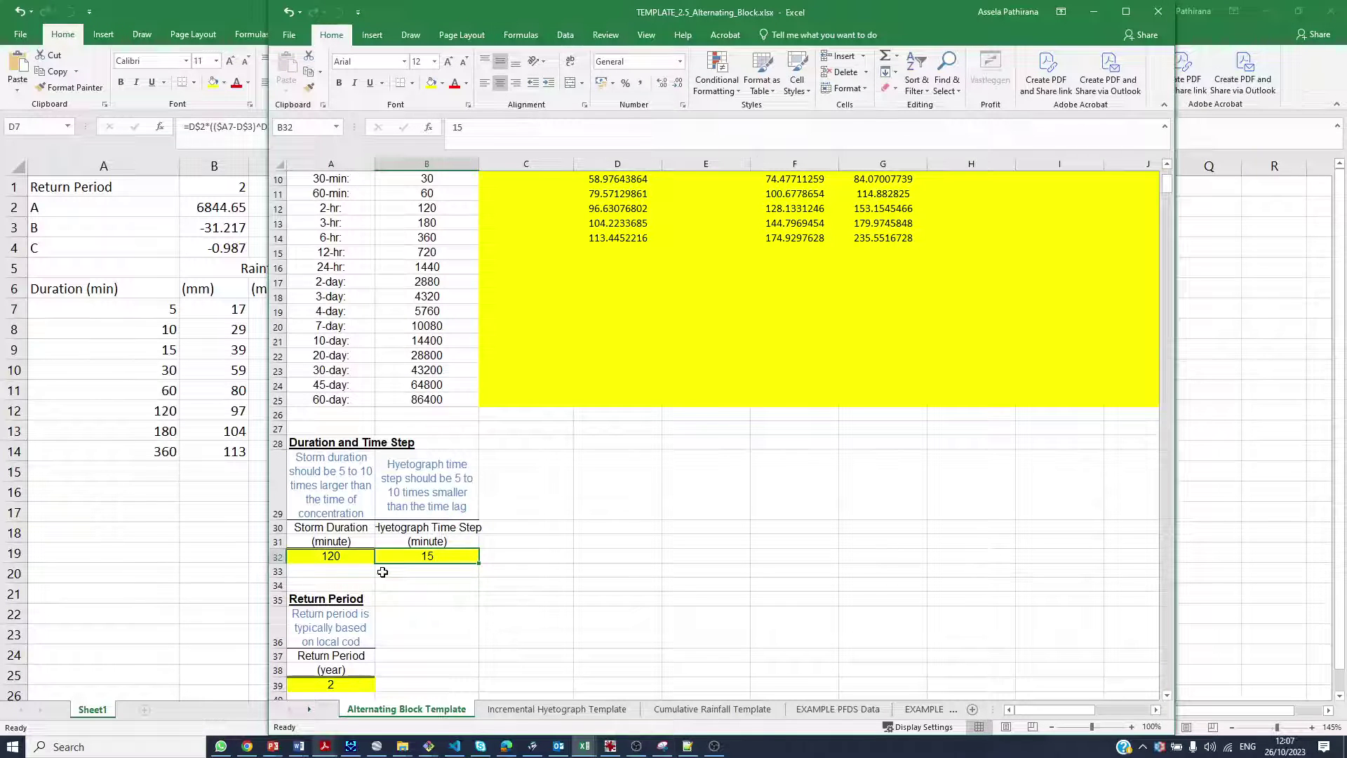
{"action": "type", "text": "15"}
{"action": "key", "text": "Return"}
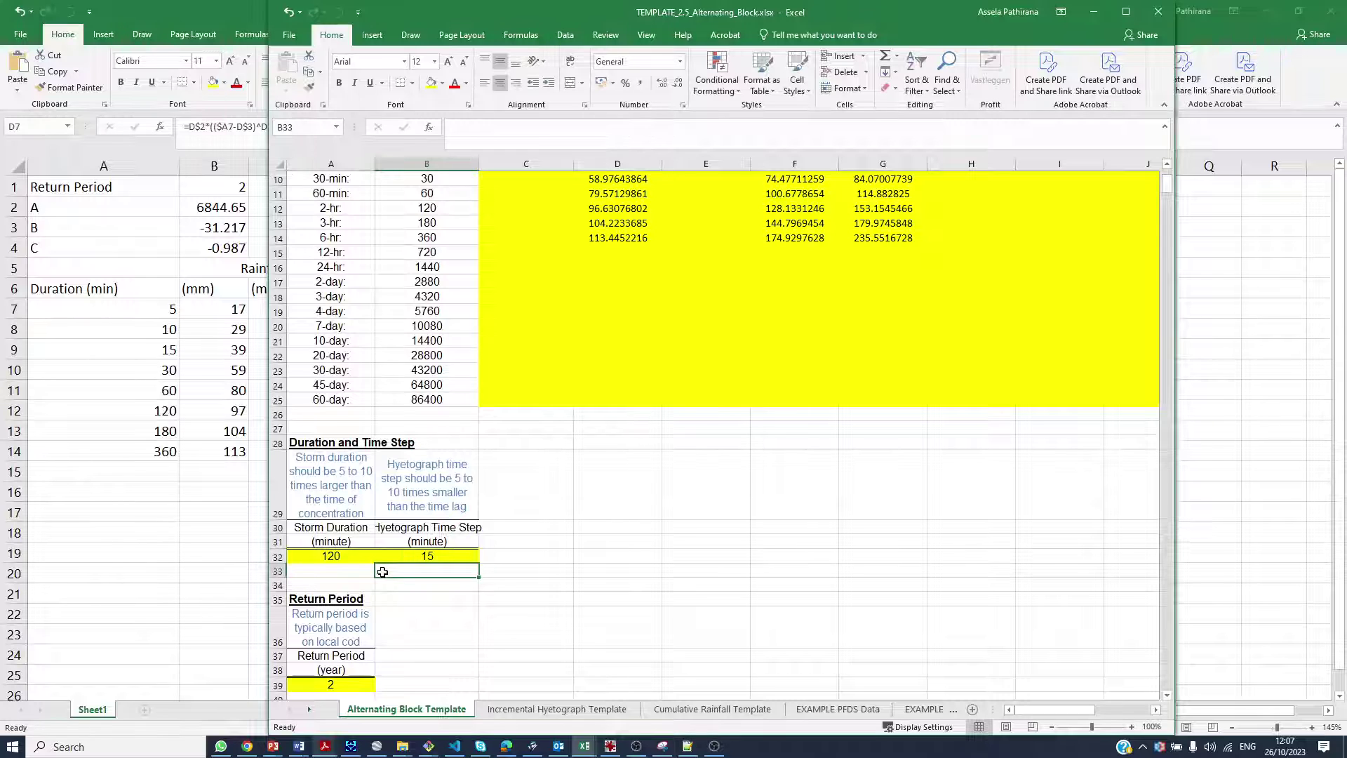
{"action": "key", "text": "Down"}
{"action": "key", "text": "Down"}
{"action": "key", "text": "Down"}
{"action": "key", "text": "Down"}
{"action": "key", "text": "Down"}
{"action": "key", "text": "Down"}
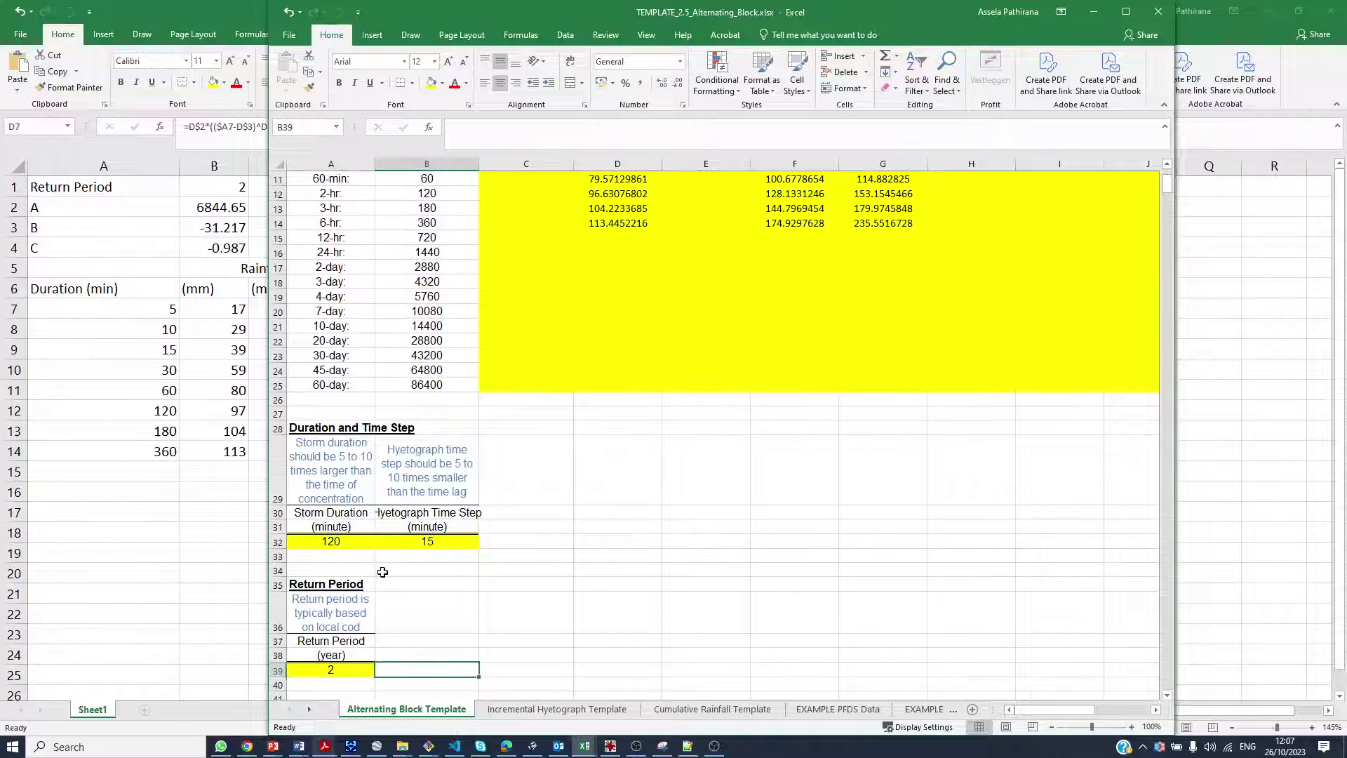
{"action": "key", "text": "Left"}
{"action": "type", "text": "10"}
{"action": "key", "text": "Return"}
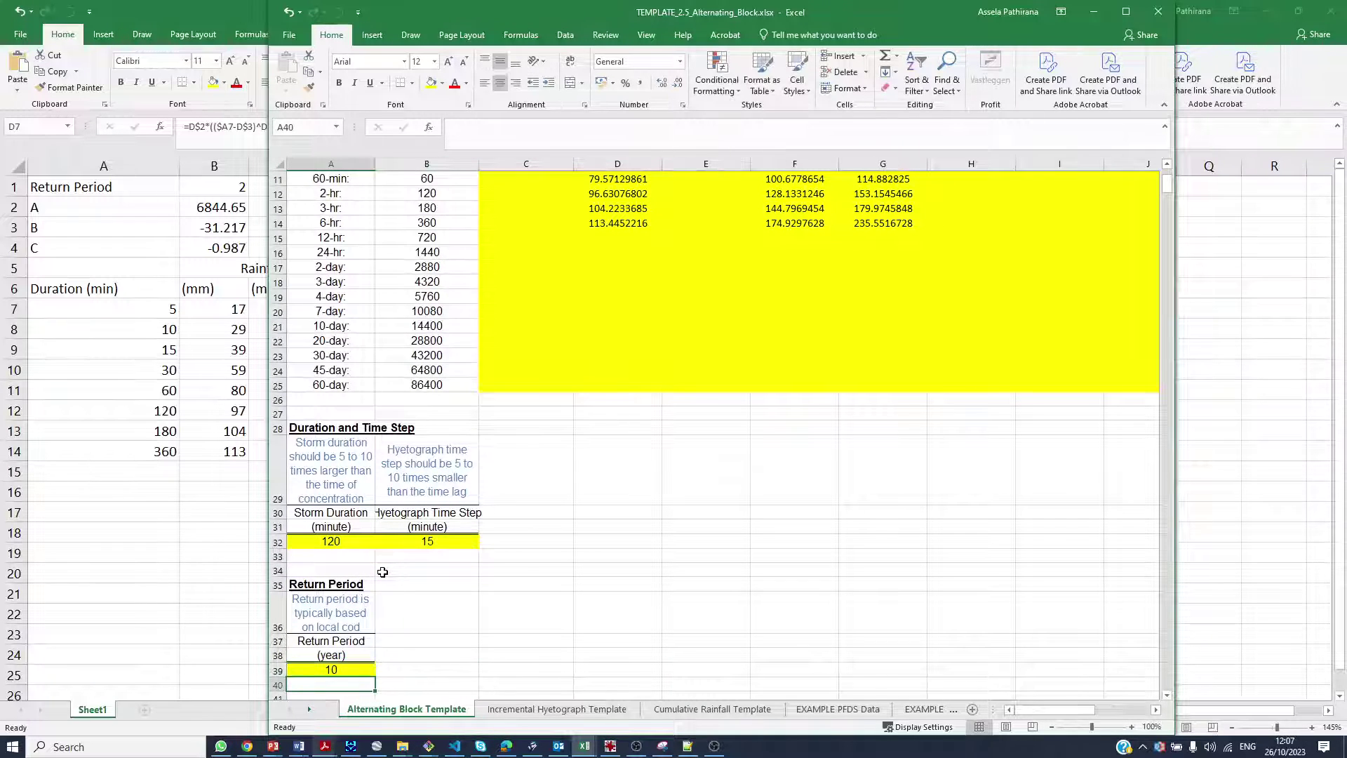
{"action": "left_click", "coordinate": [551, 714]}
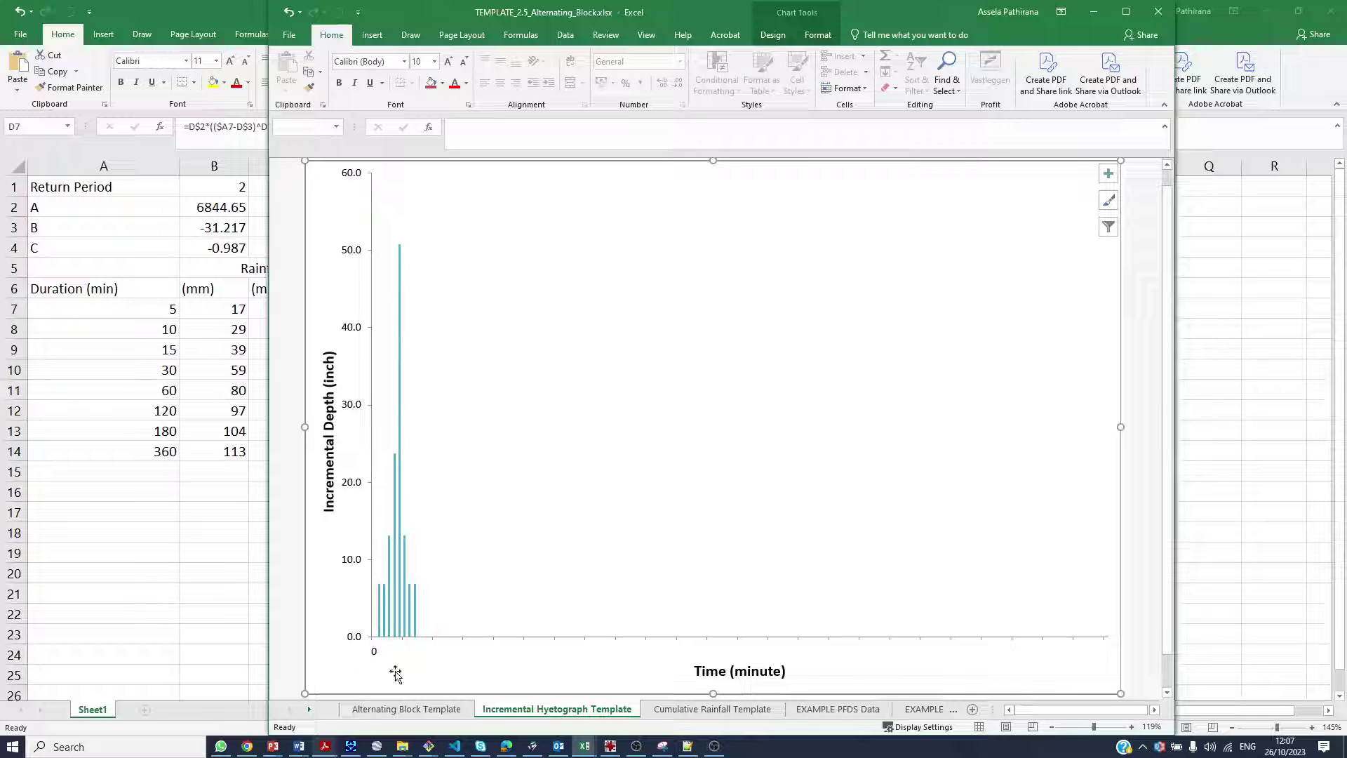
- Return to the Alternating Block Template sheet from the incremental hyetograph chart
{"action": "left_click", "coordinate": [406, 708]}
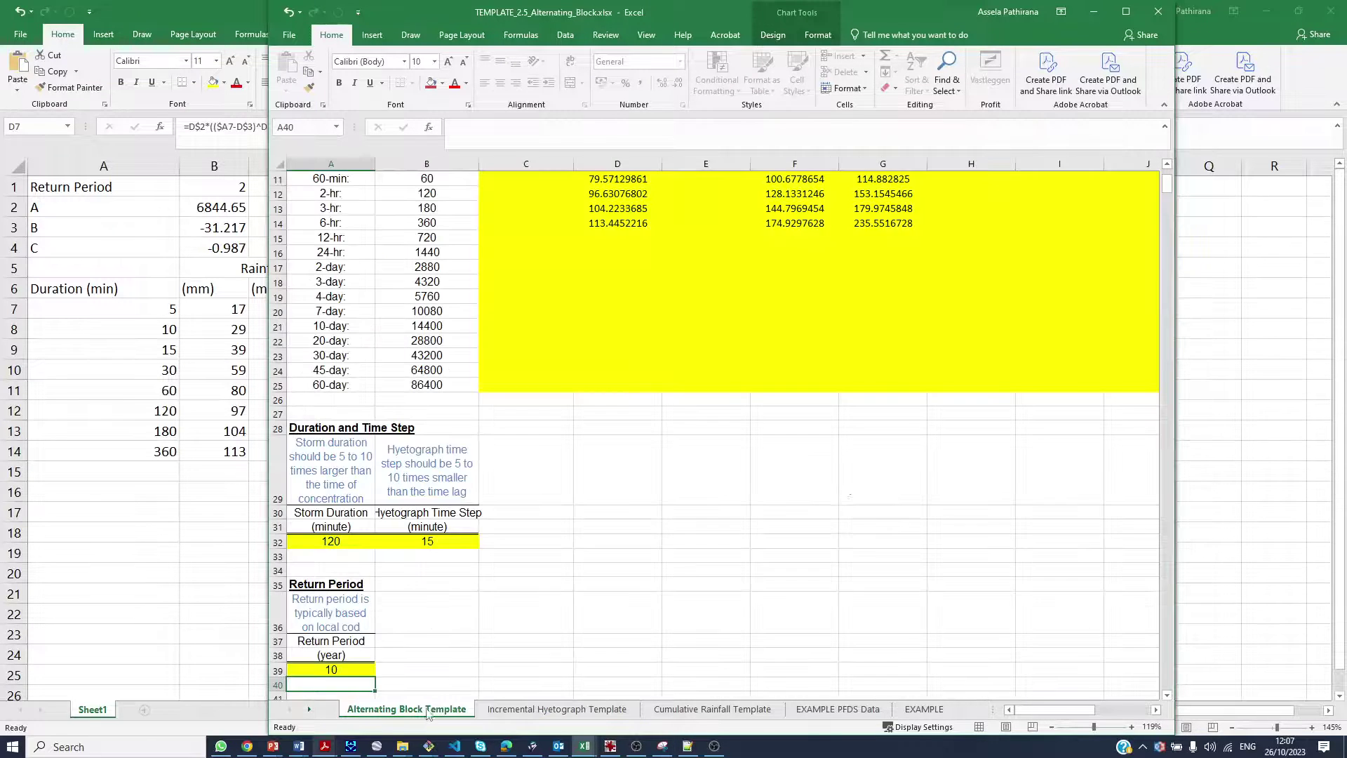
- Inspect the re-ordered incremental depths and their time series in columns M–O
{"action": "scroll", "coordinate": [698, 531], "scroll_direction": "down", "scroll_amount": 8}
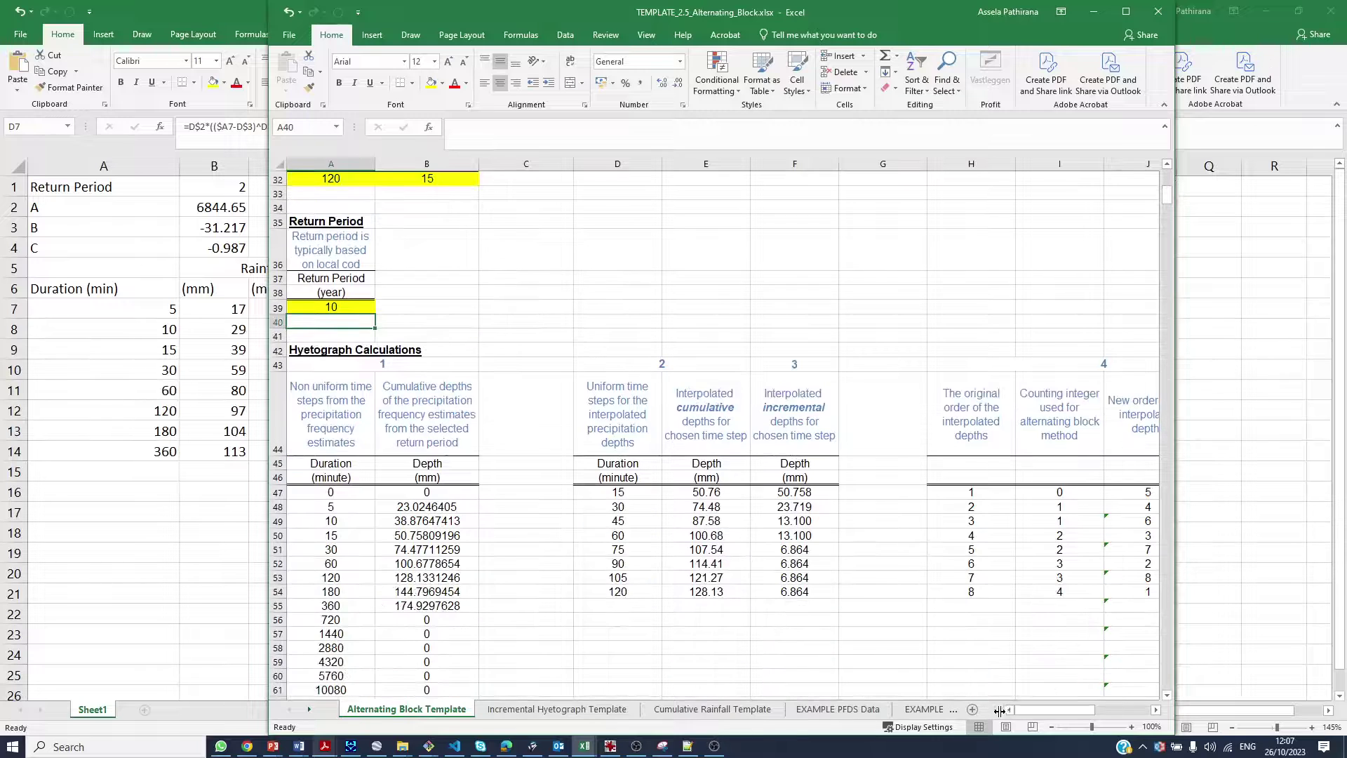
{"action": "left_click_drag", "start_coordinate": [1022, 712], "coordinate": [1069, 715]}
{"action": "left_click_drag", "start_coordinate": [1069, 717], "coordinate": [1093, 717]}
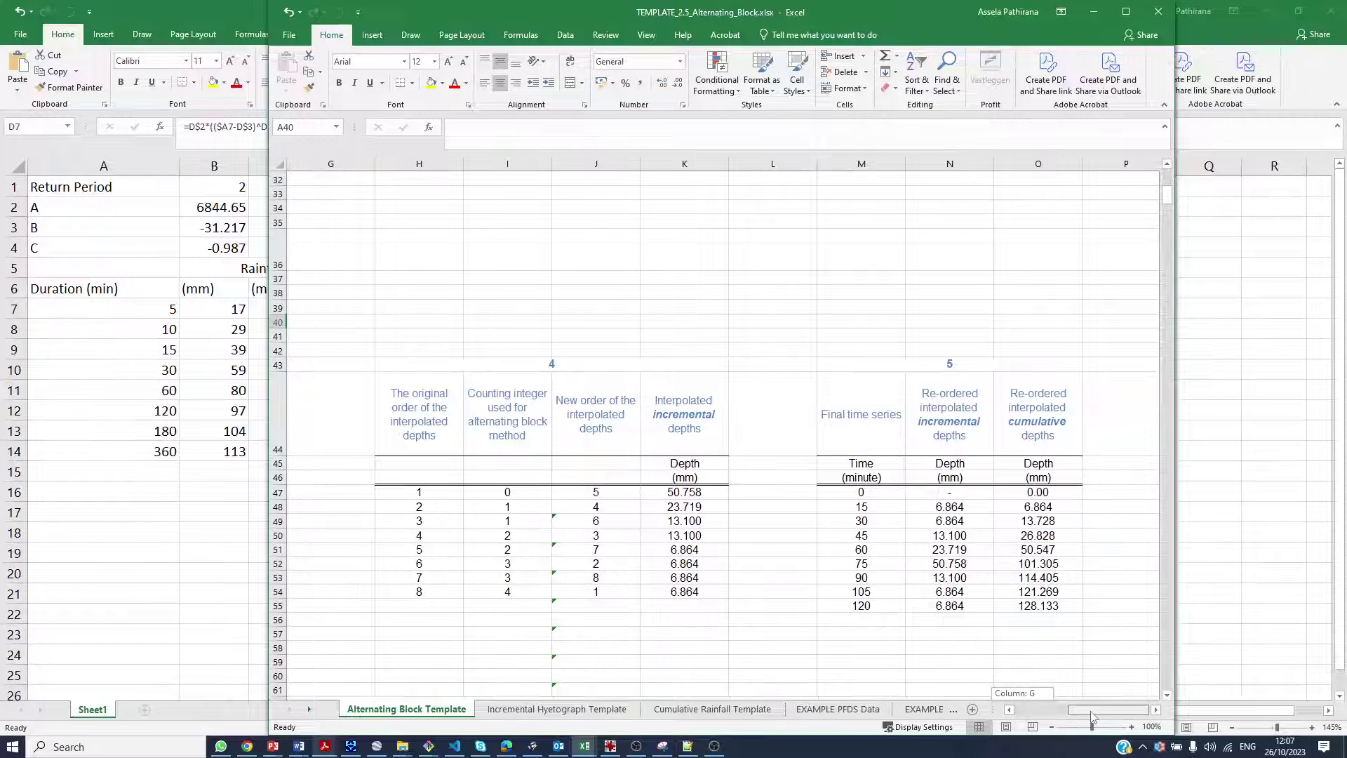
{"action": "scroll", "coordinate": [952, 570], "scroll_direction": "down", "scroll_amount": 1}
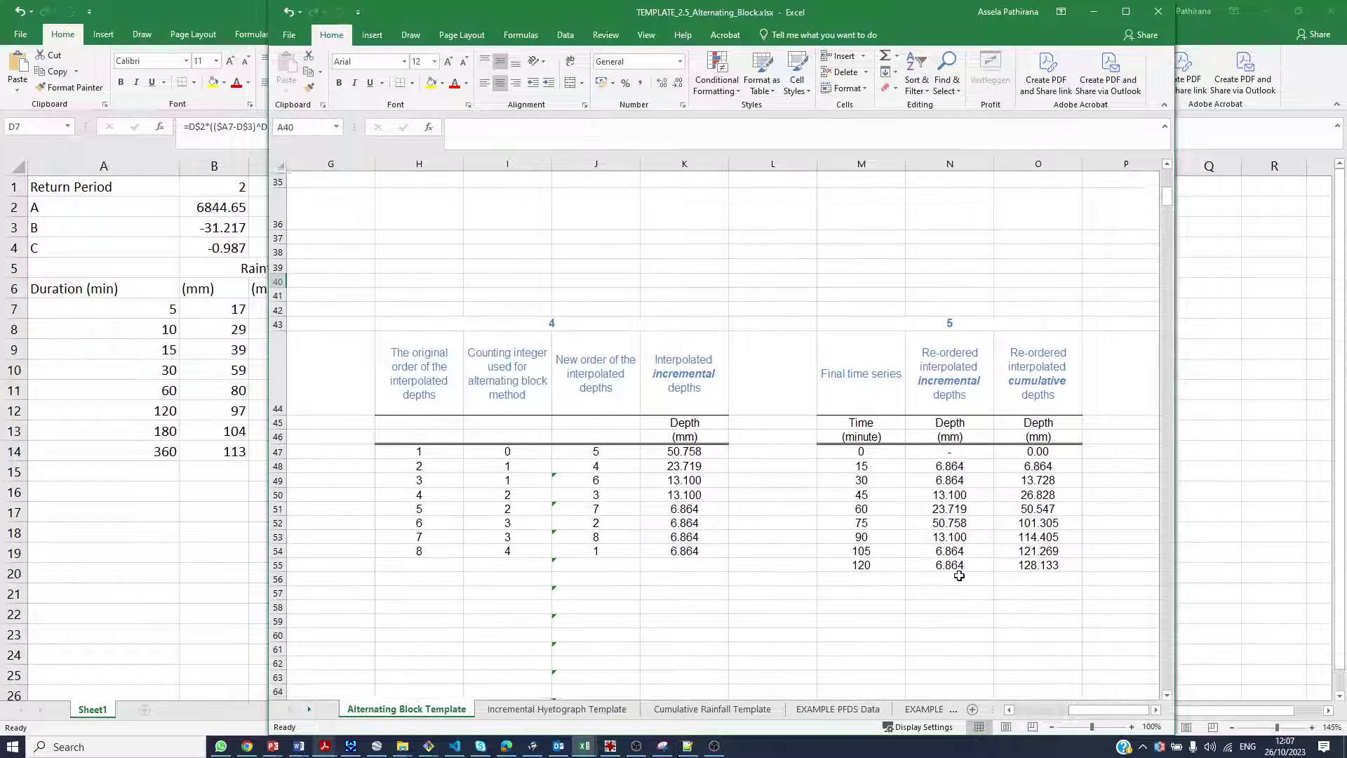
{"action": "left_click", "coordinate": [943, 395]}
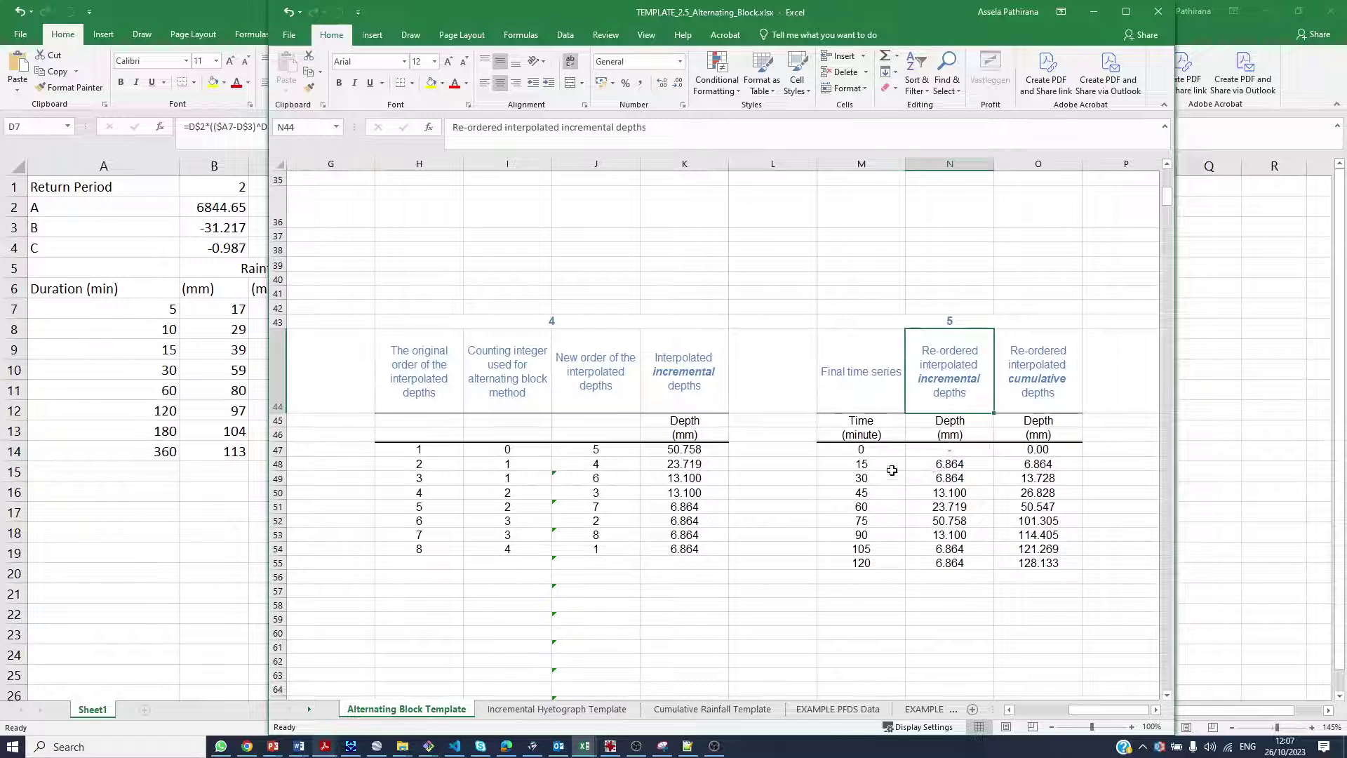
{"action": "left_click_drag", "start_coordinate": [936, 465], "coordinate": [950, 563]}
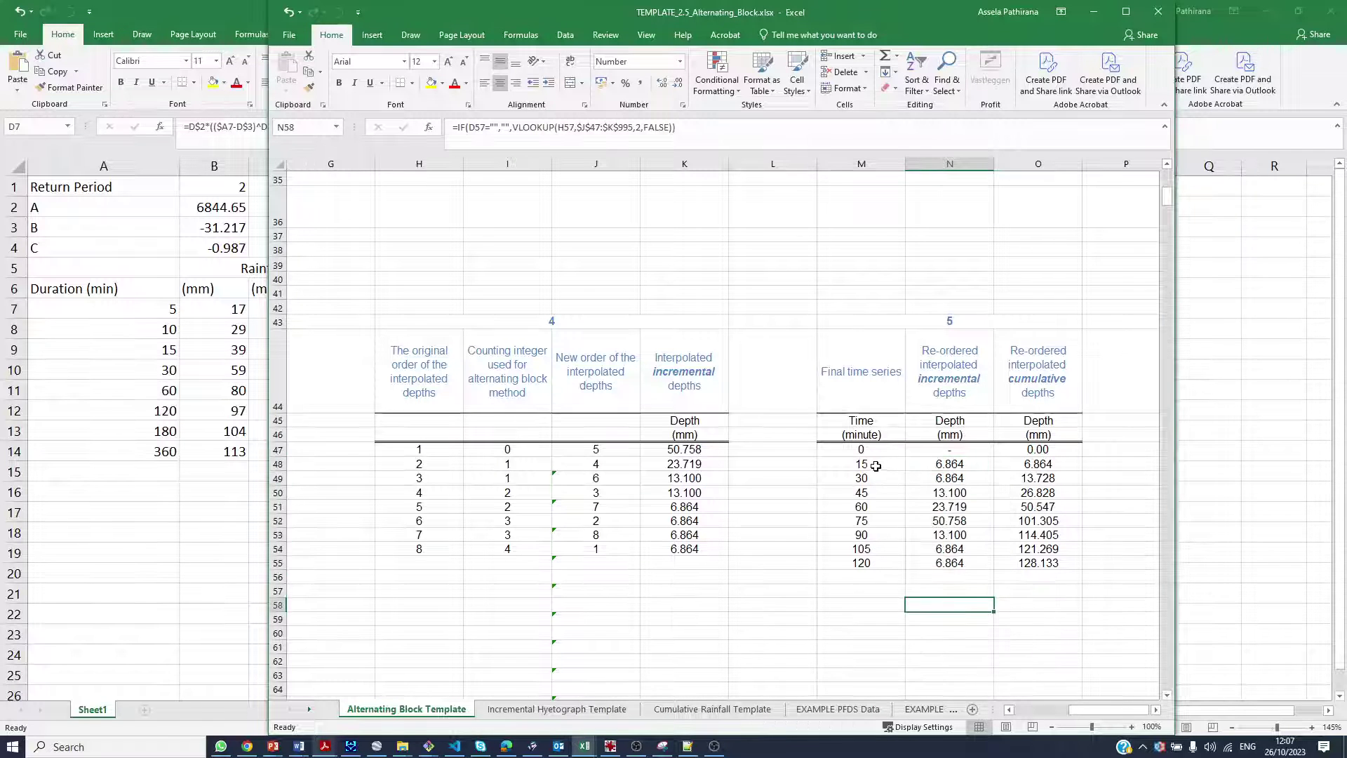
{"action": "left_click_drag", "start_coordinate": [870, 469], "coordinate": [940, 570]}
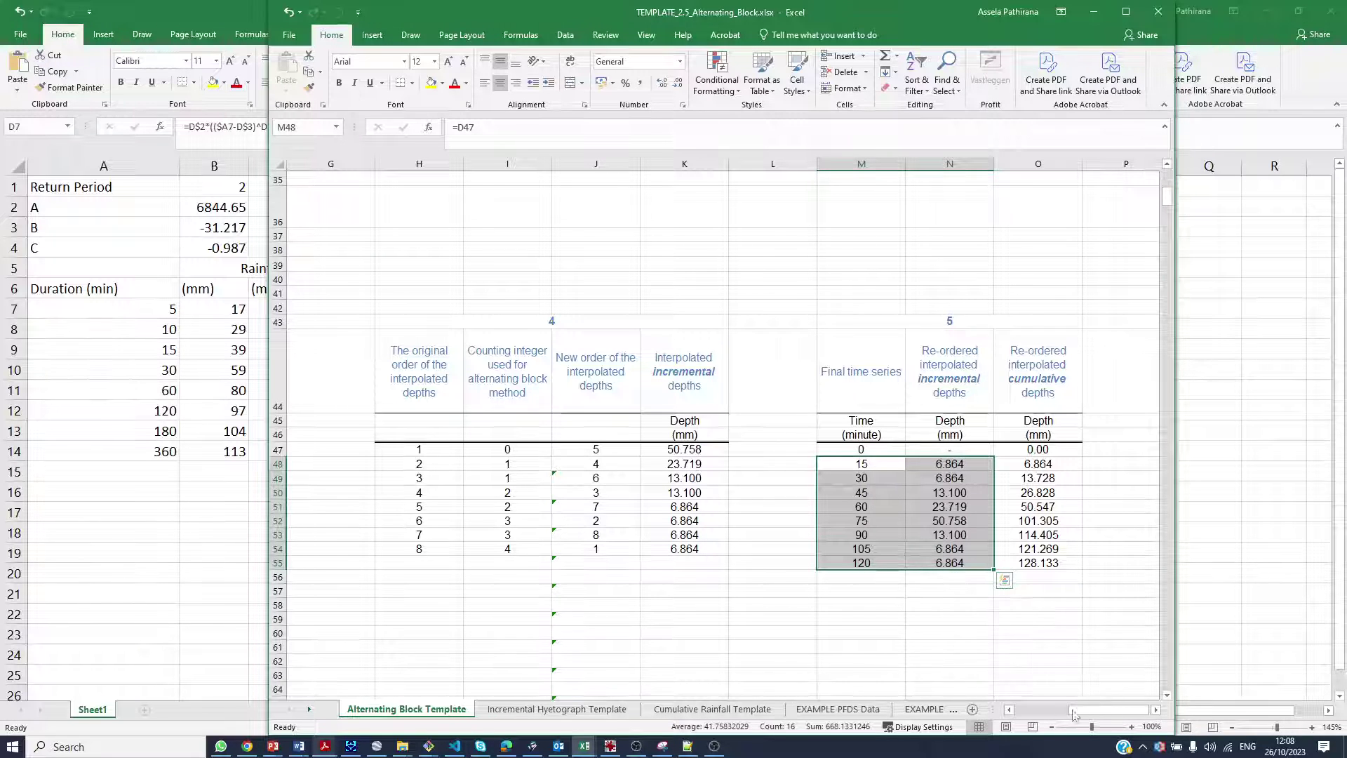
{"action": "scroll", "coordinate": [684, 461], "scroll_direction": "left", "scroll_amount": 3}
- Change the return period in A39 to 2 years, giving a 96.631 mm total
{"action": "left_click", "coordinate": [358, 265]}
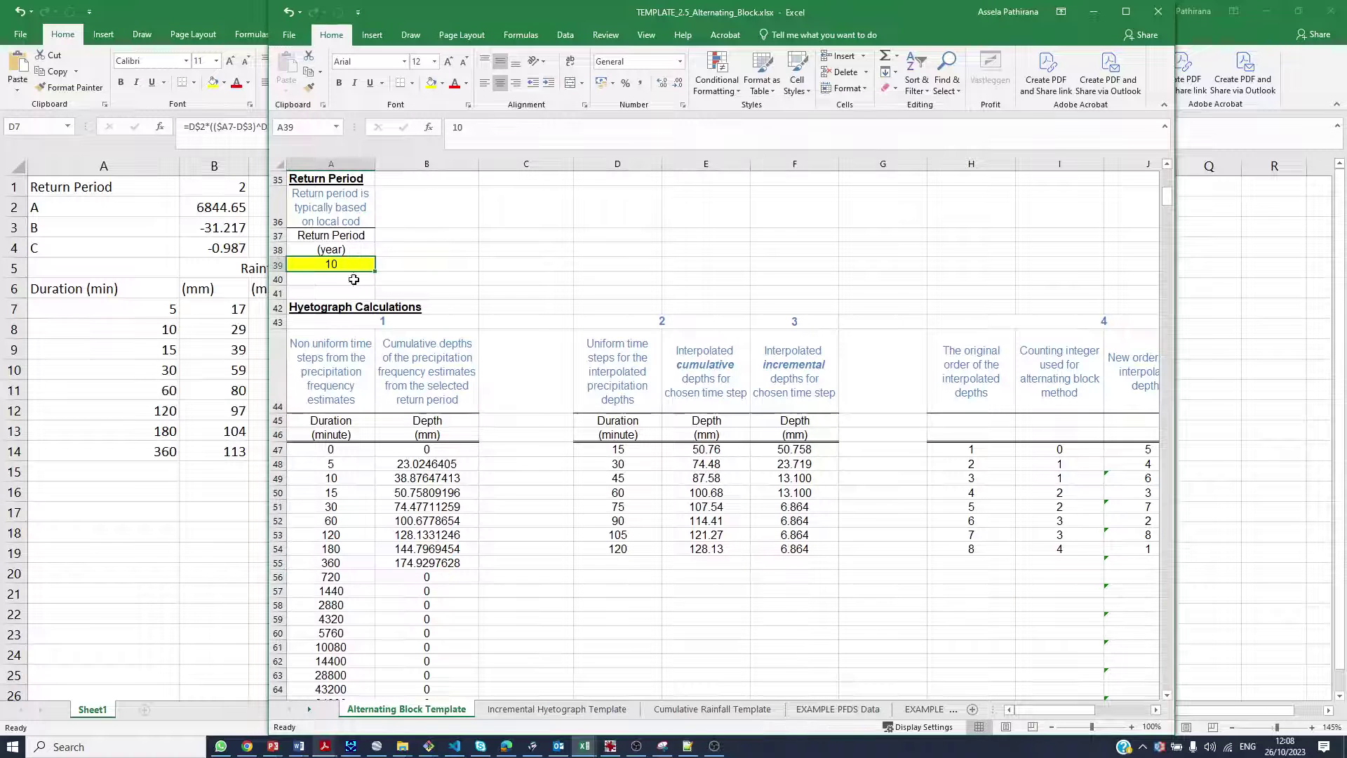
{"action": "type", "text": "2"}
{"action": "left_click", "coordinate": [526, 492]}
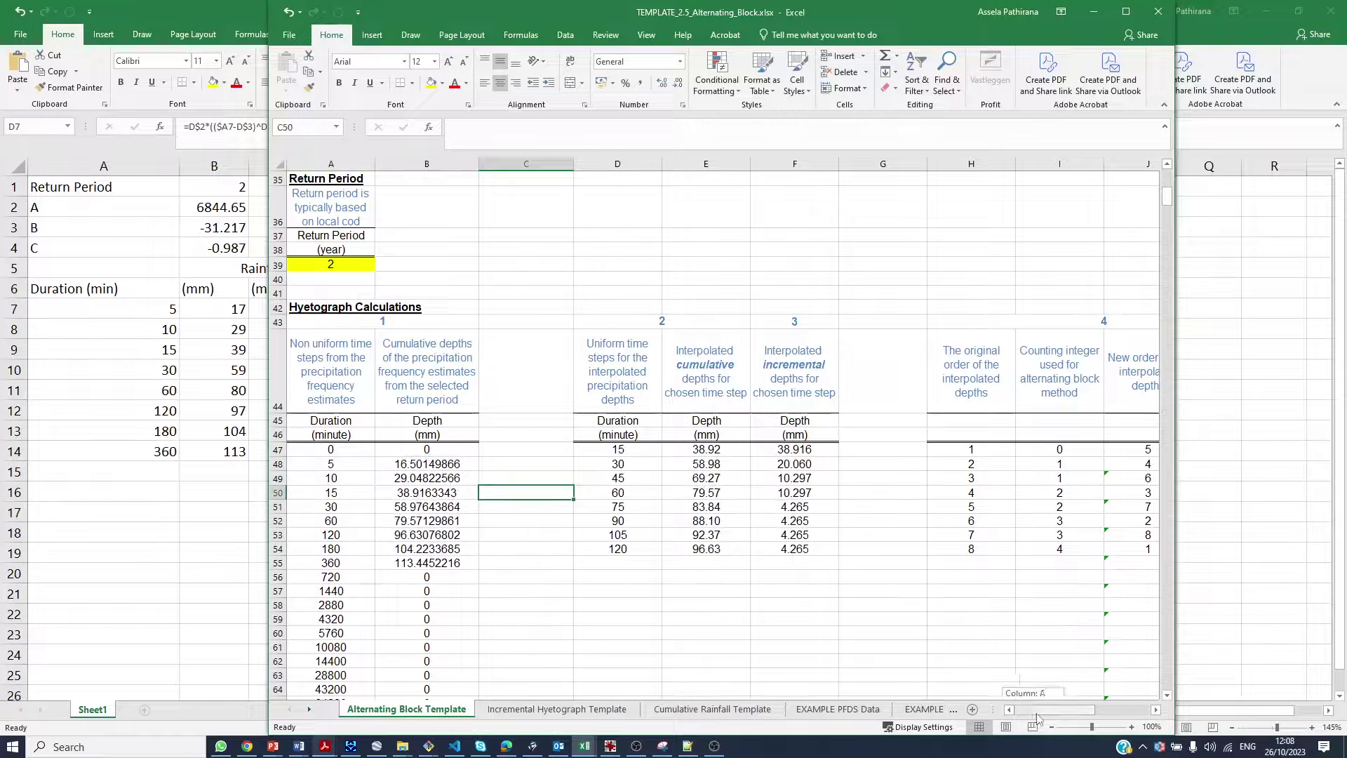
{"action": "left_click_drag", "start_coordinate": [1052, 710], "coordinate": [1108, 710]}
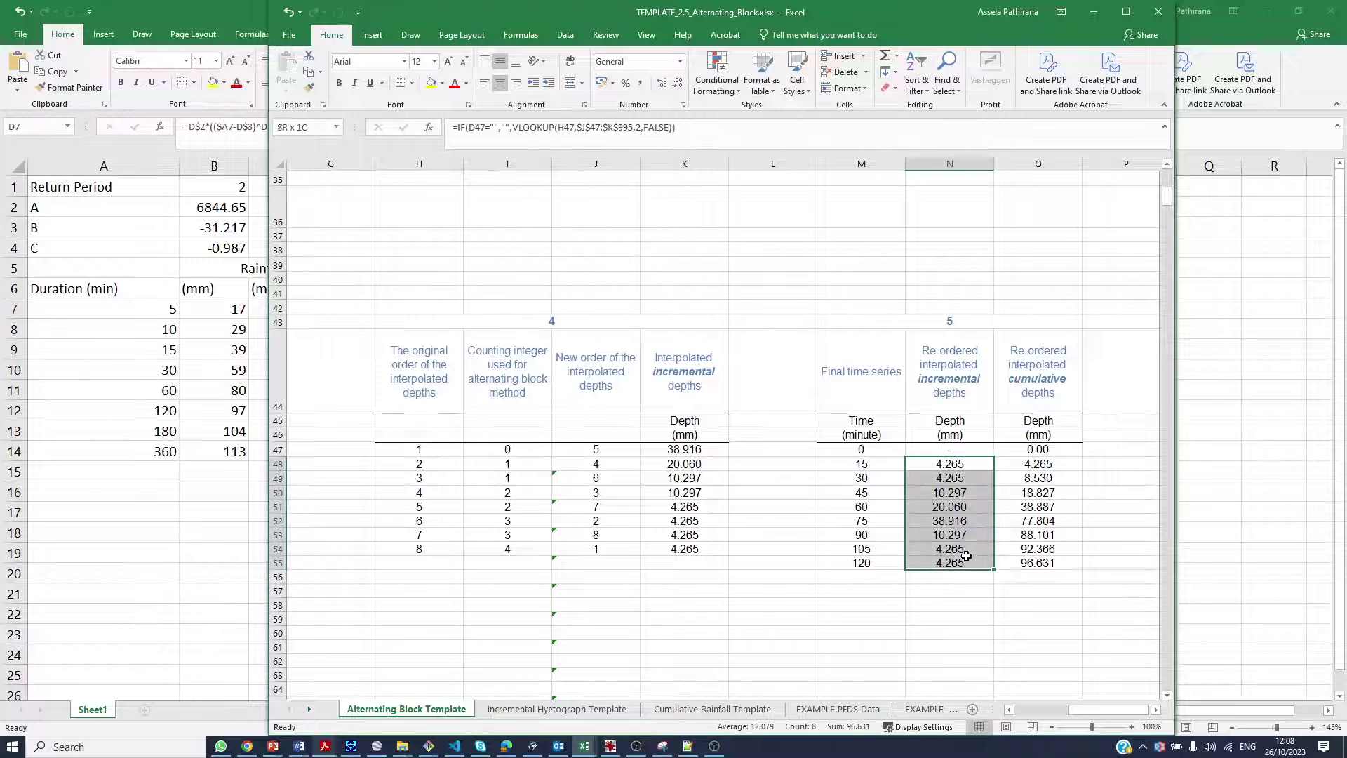